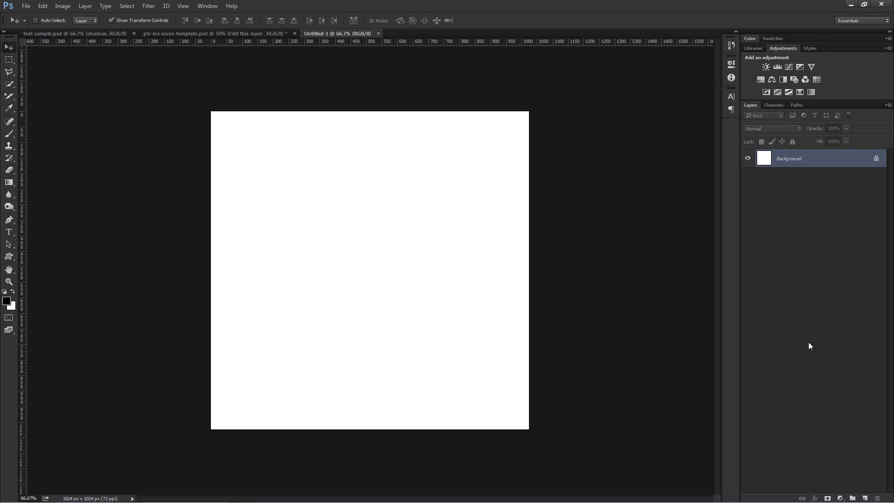
- Load the All custom shapes set and draw a large black radiation symbol, about 874 × 832 px
left_click(10, 256)
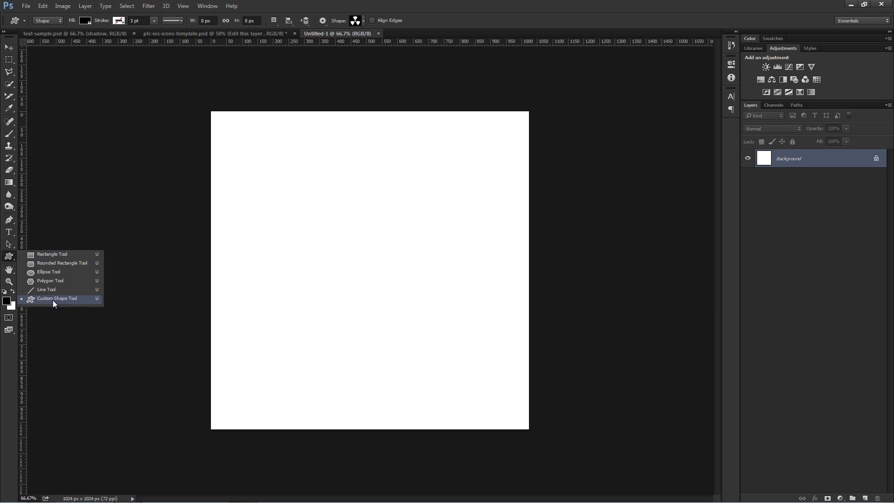
left_click(53, 300)
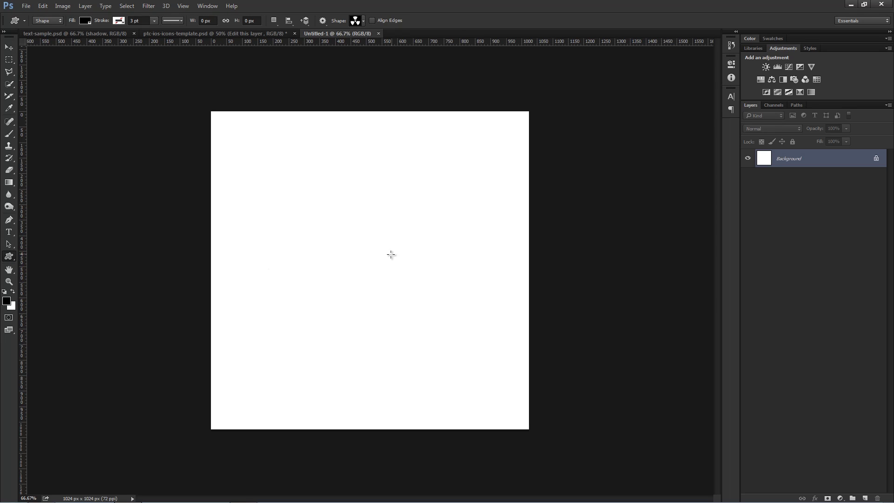
left_click(356, 21)
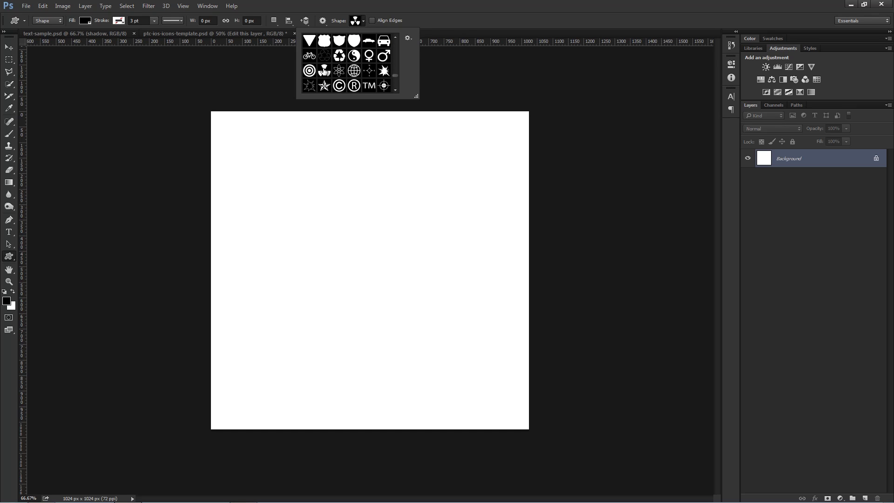
left_click(408, 39)
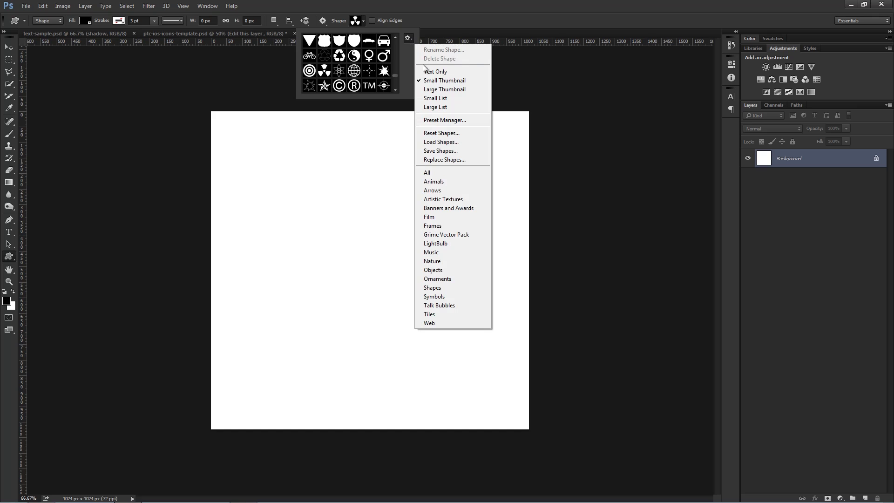
left_click(437, 173)
left_click(409, 192)
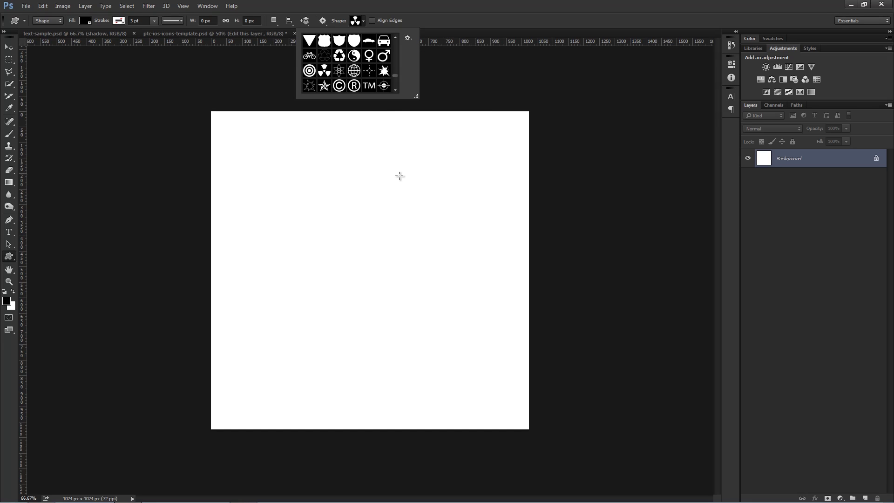
mouse_move(398, 77)
left_mouse_down()
mouse_move(397, 44)
mouse_move(396, 89)
left_mouse_up()
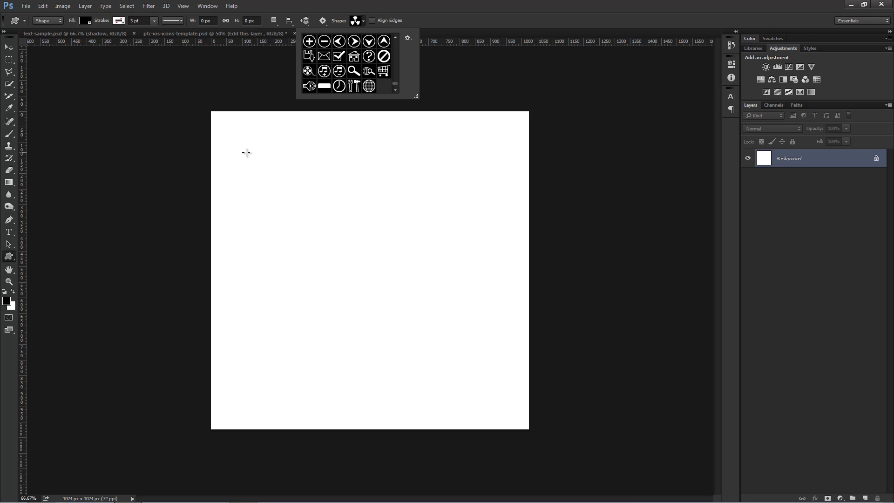
left_click_drag(243, 150, 514, 432)
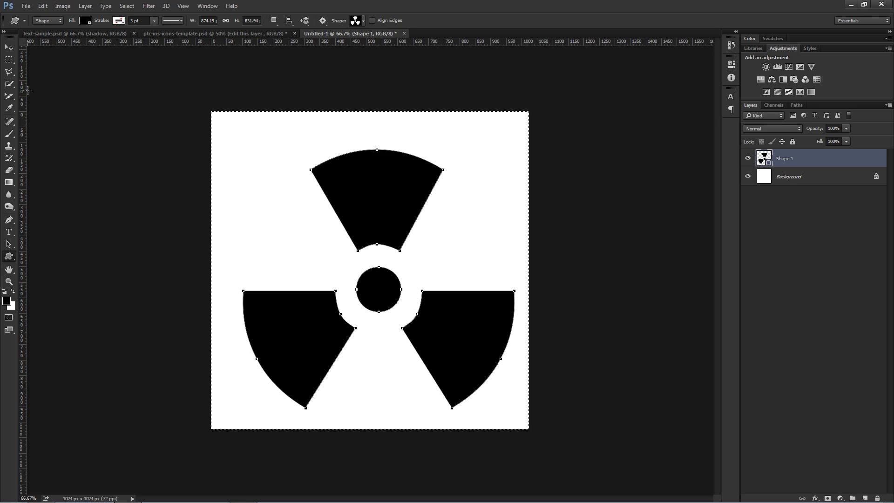
- Align the radiation symbol to the canvas's vertical and horizontal centres, then deselect
left_click(10, 48)
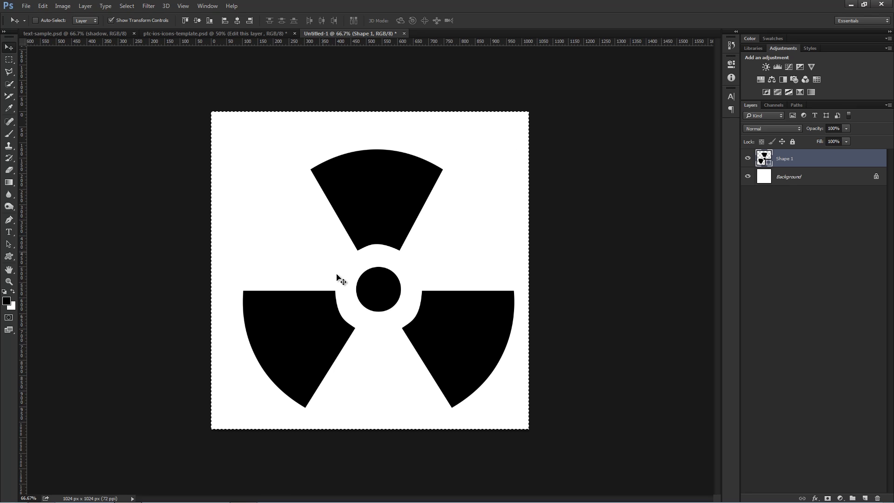
left_click(198, 21)
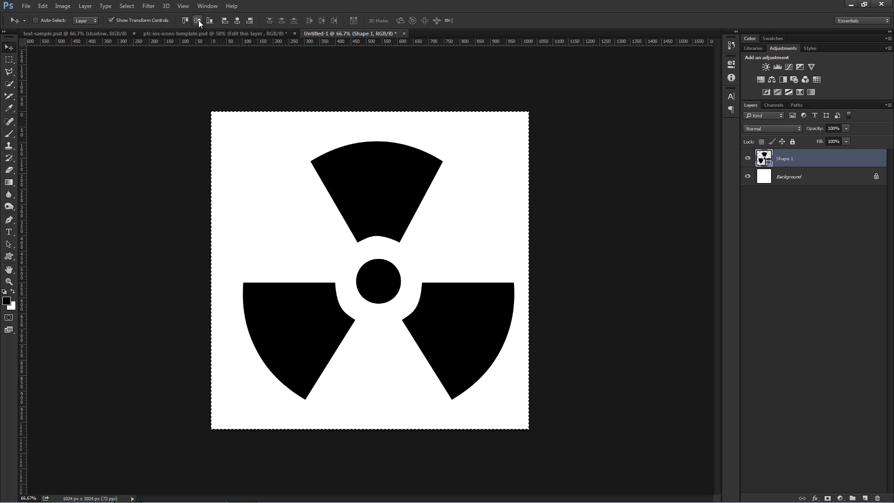
left_click(235, 23)
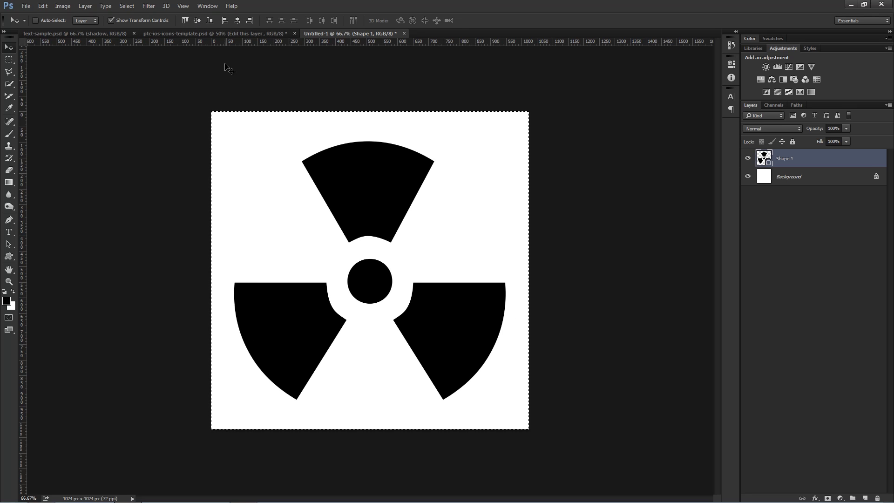
key("ctrl+d")
- Draw a black 1024 × 1024 px rounded rectangle covering the whole canvas
left_click(9, 256)
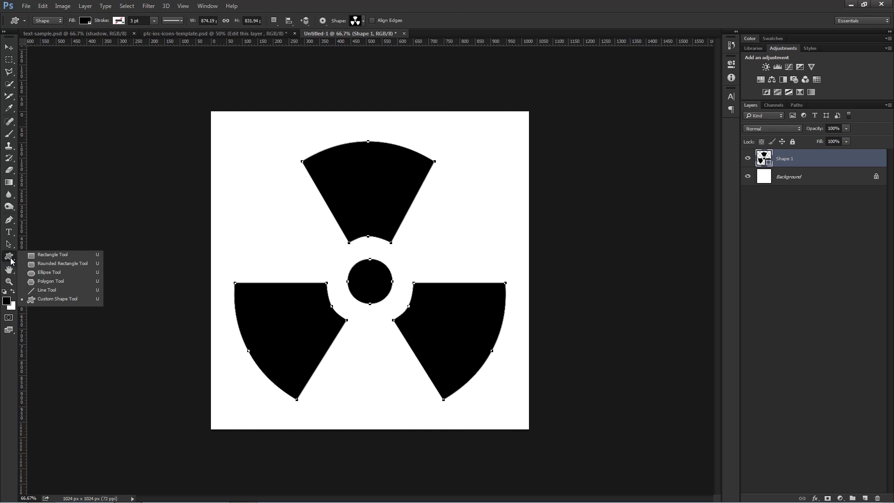
left_click(54, 263)
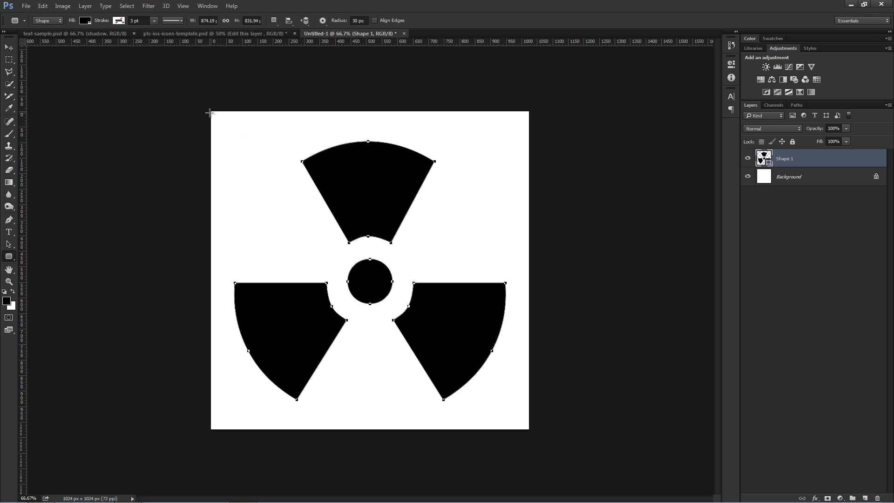
left_click_drag(211, 109, 439, 329)
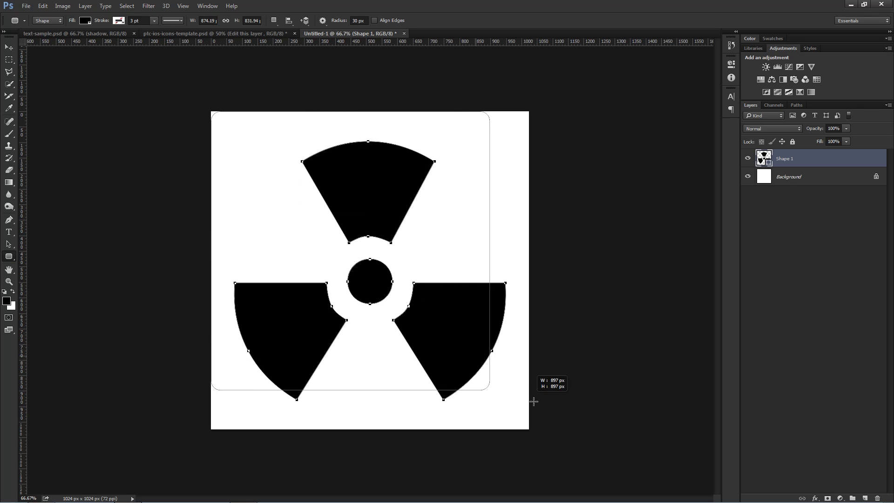
left_click_drag(533, 401, 564, 429)
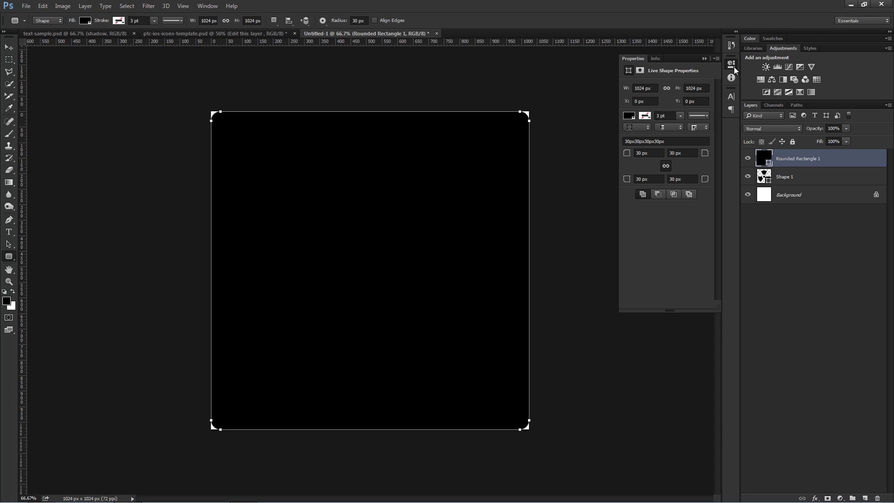
- Set all corner radii to 133 px in Properties and move the layer beneath Shape 1
left_click(207, 5)
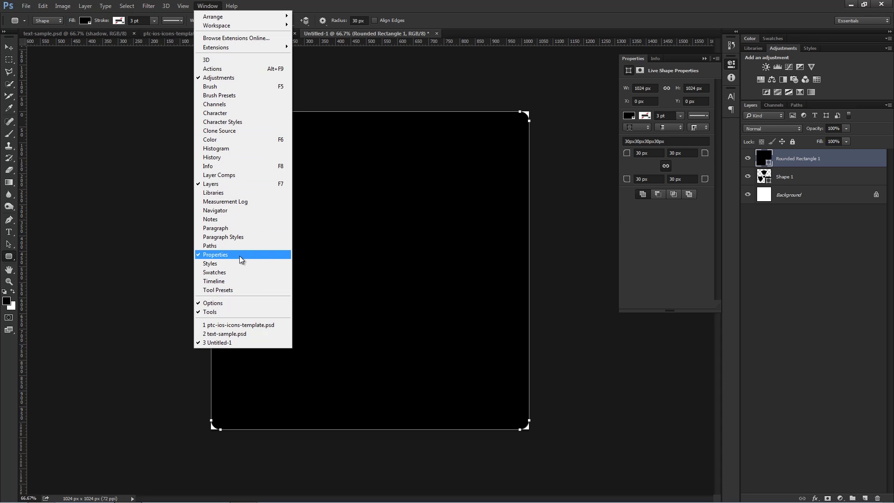
left_click(680, 244)
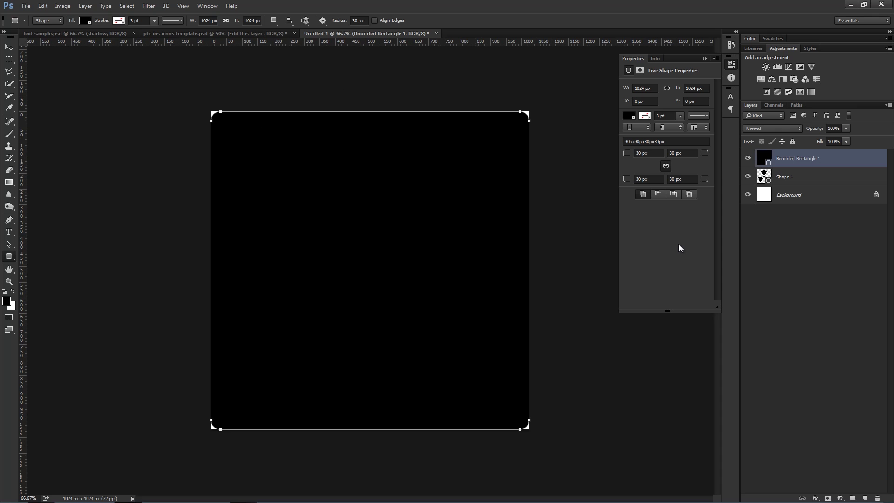
left_click_drag(624, 157, 782, 157)
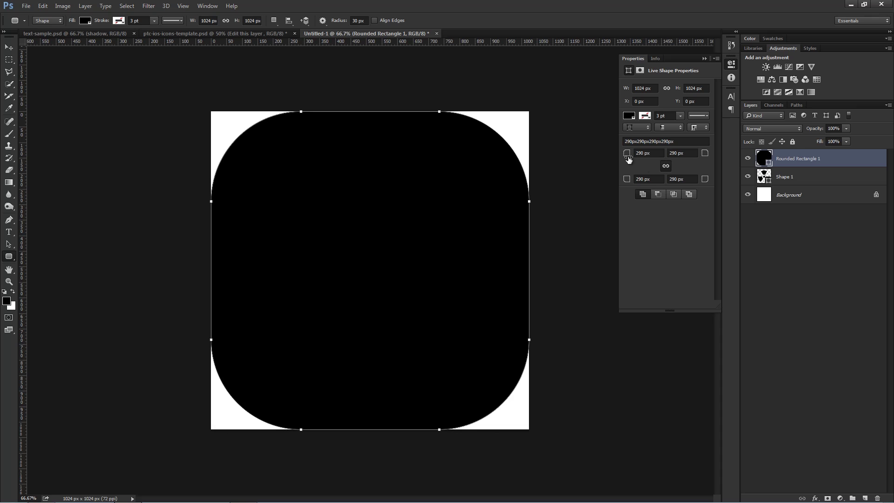
left_click_drag(628, 160, 605, 154)
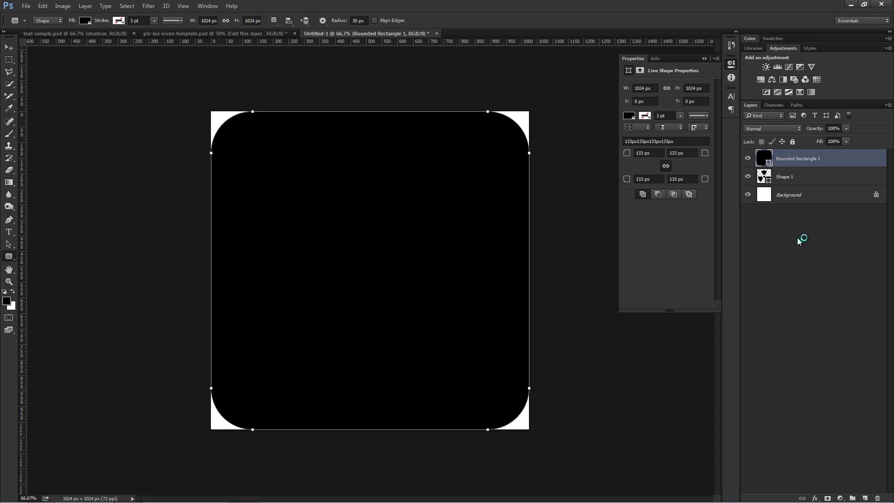
left_click_drag(765, 160, 766, 182)
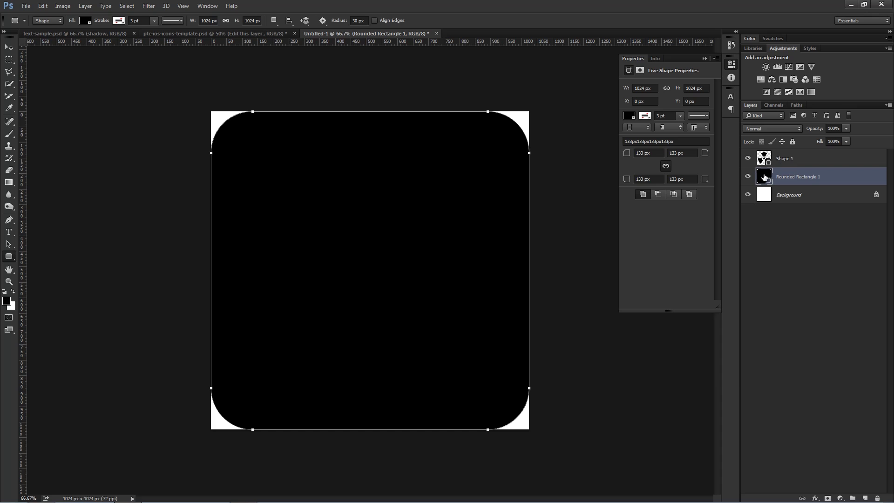
- Change the rounded square's fill colour to deep blue
double_click(764, 177)
left_click_drag(717, 278, 690, 269)
left_click(797, 223)
- Recolour the radiation symbol white (ffffff)
double_click(763, 161)
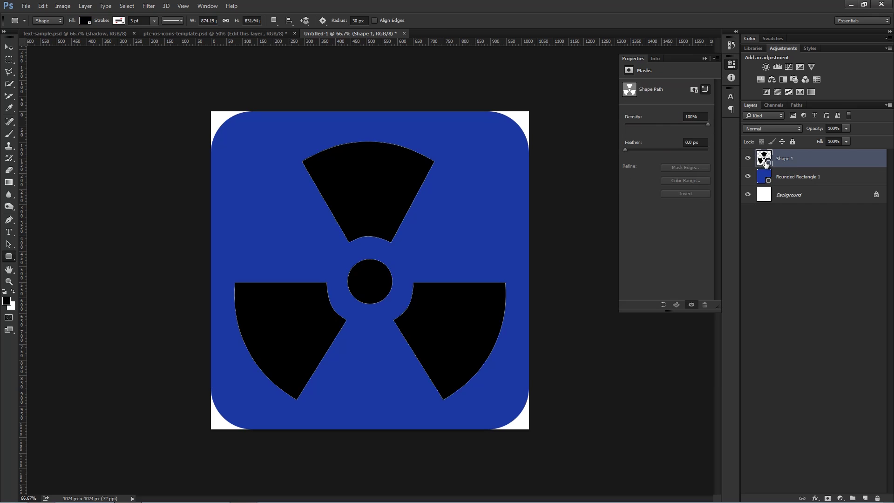
type("ffffff")
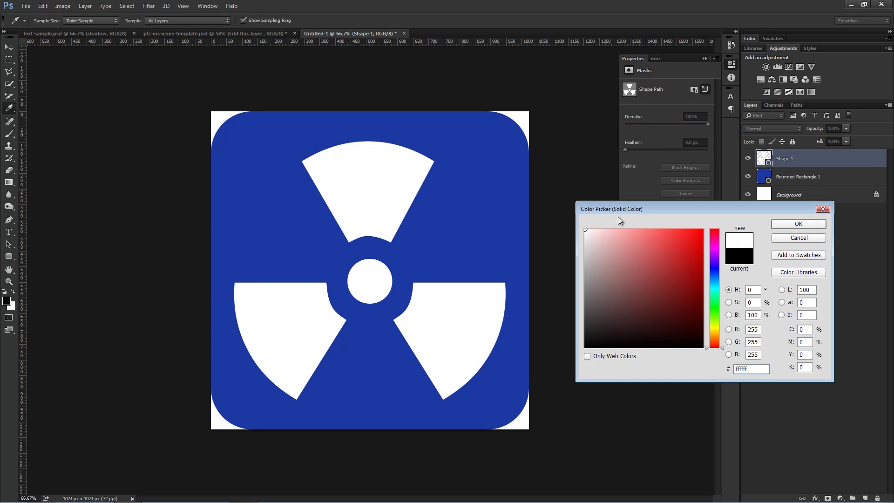
left_click(783, 224)
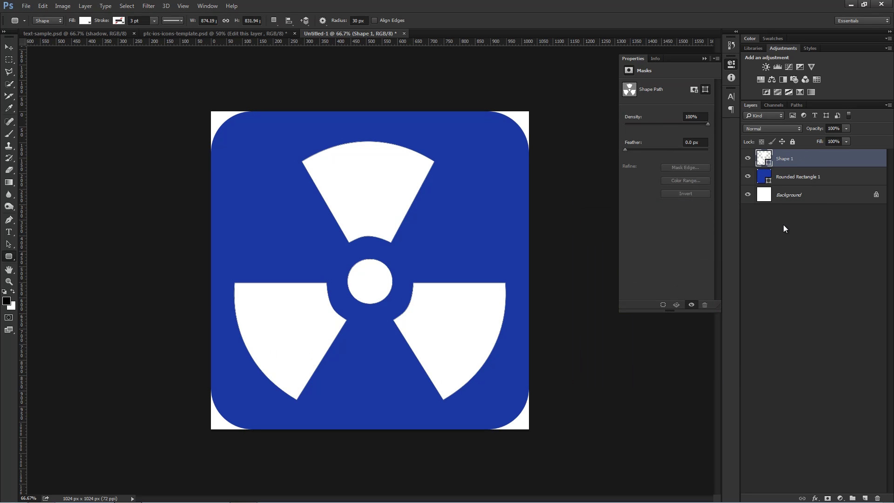
- Load the symbol's outline as a selection and fill it black on a new layer above the square
left_click(766, 159, "ctrl")
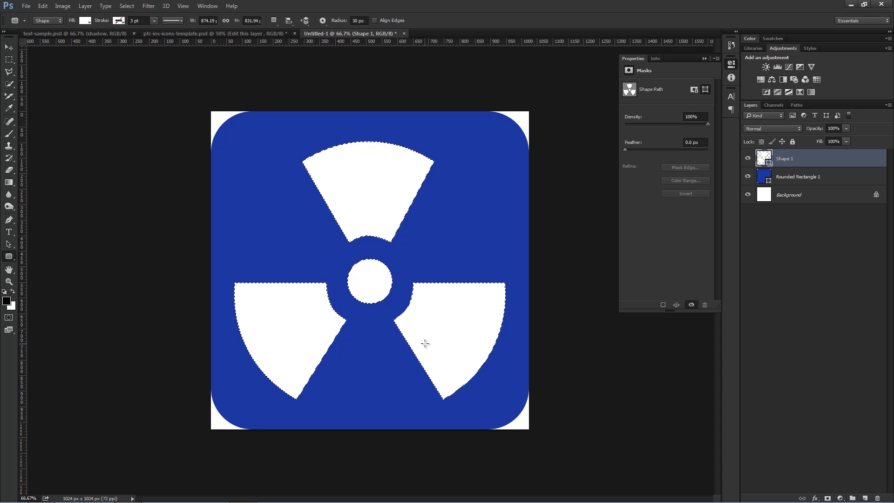
left_click(797, 182)
left_click(747, 177)
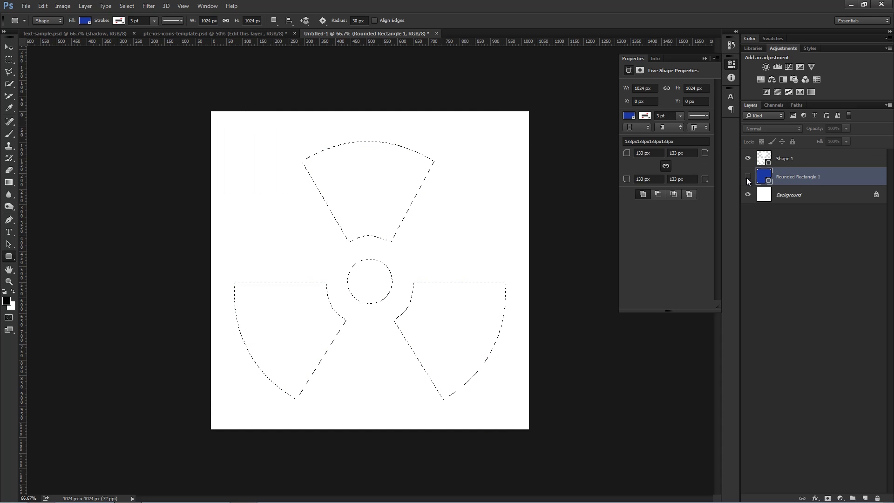
left_click(747, 176)
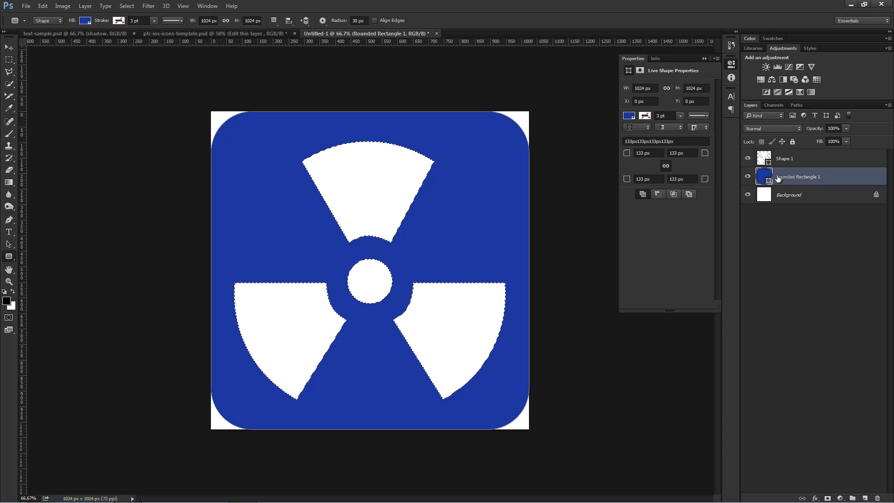
left_click(861, 497)
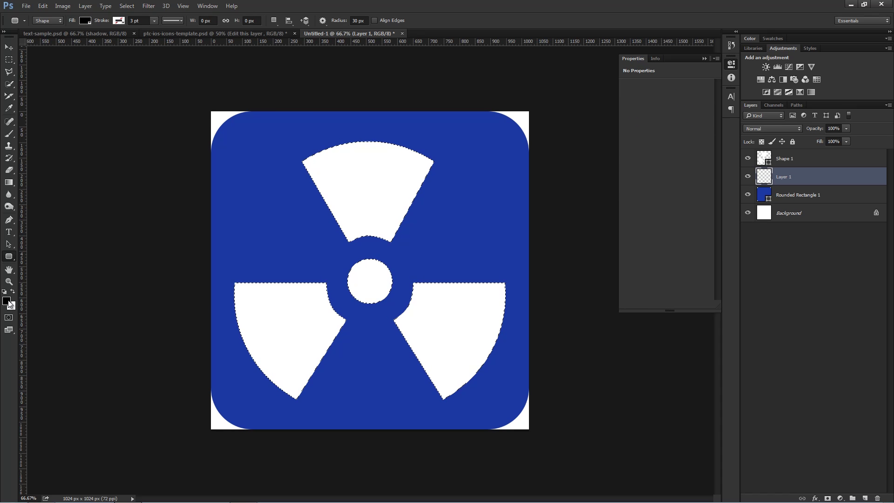
key("ctrl+BackSpace")
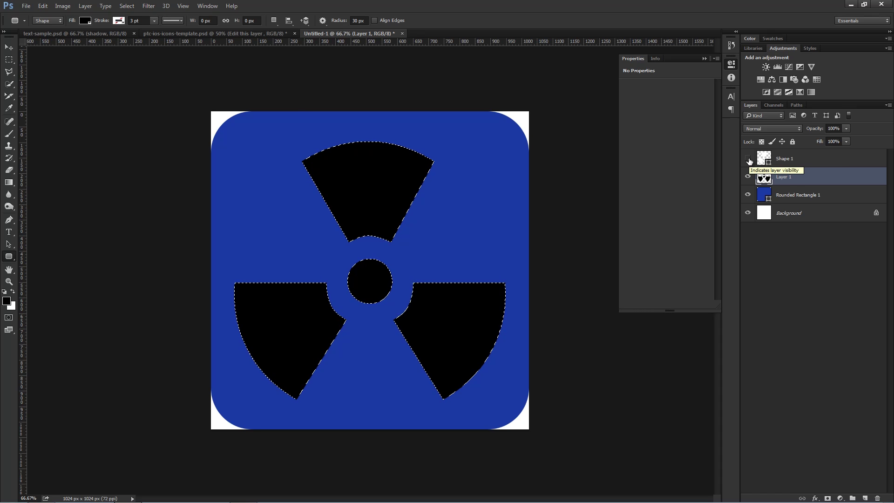
- Show the white symbol again and name the new layer 'shadow'
left_click(748, 159)
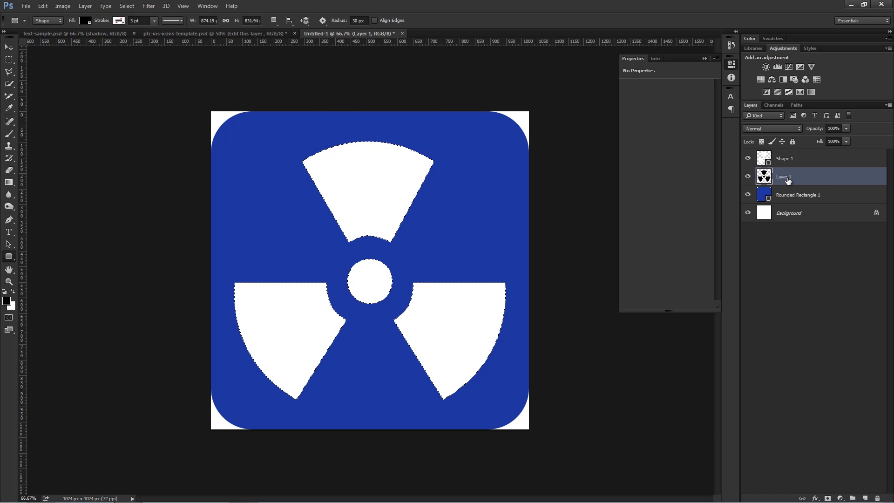
double_click(785, 177)
type("shadow")
key("Return")
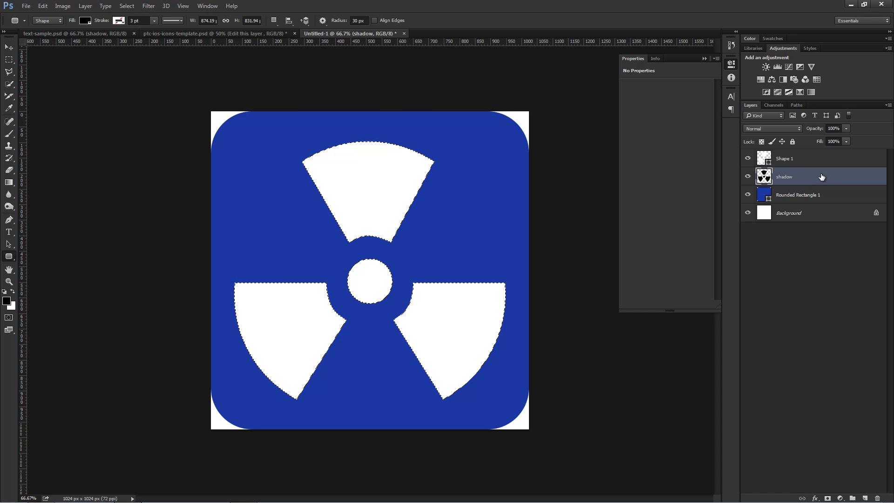
- With the Move tool, nudge the black shadow several steps down and to the right
left_click(9, 49)
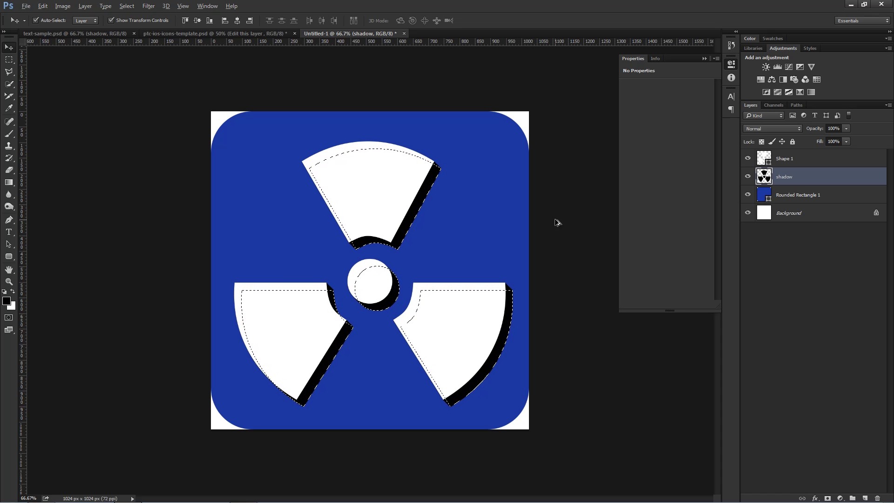
key("Right")
key("Down")
key("Right")
key("Down")
key("Right")
key("Down")
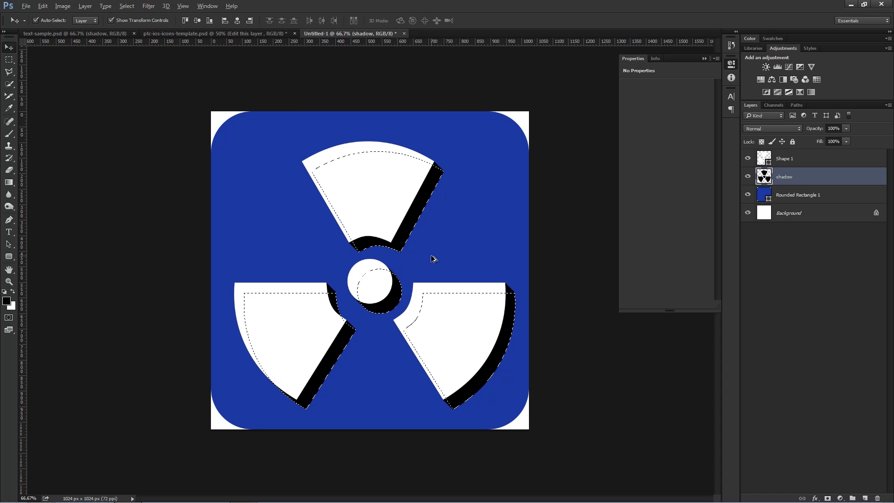
key("Right")
key("Right")
key("Right")
key("Down")
key("Down")
key("Right")
key("Right")
key("Right")
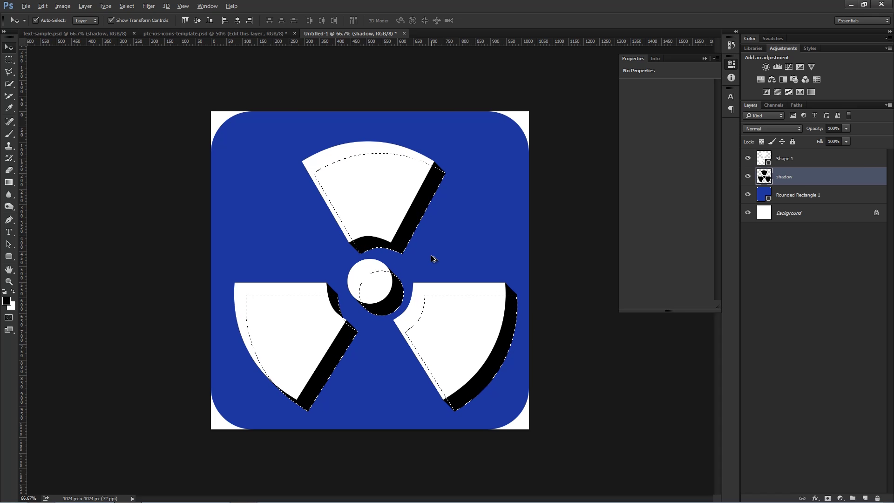
key("Down")
key("Down")
key("Down")
key("Right")
key("Right")
key("Right")
key("Down")
key("Down")
key("Down")
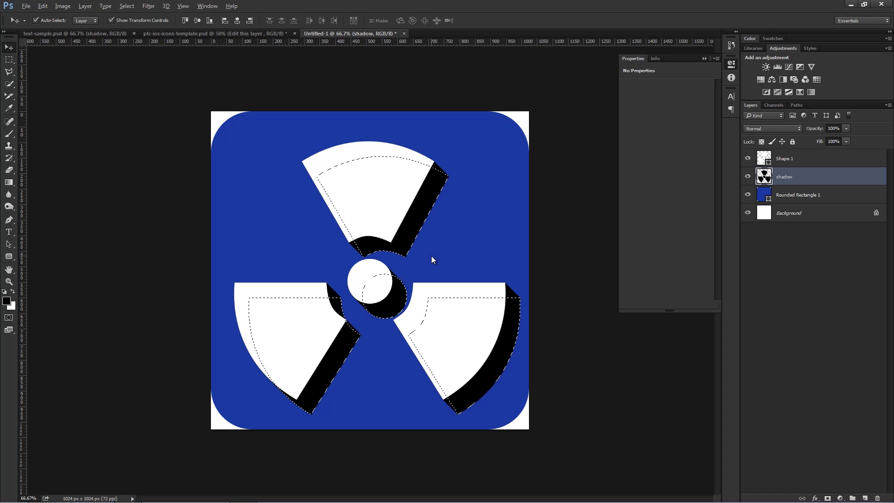
key("Right")
key("Right")
key("Right")
key("Down")
key("Down")
key("Down")
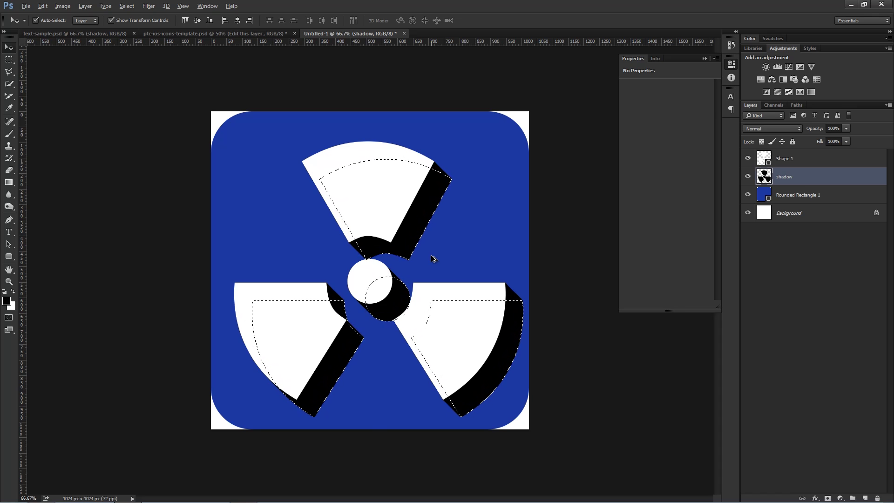
key("Right")
key("Right")
key("Right")
key("Down")
key("Down")
key("Down")
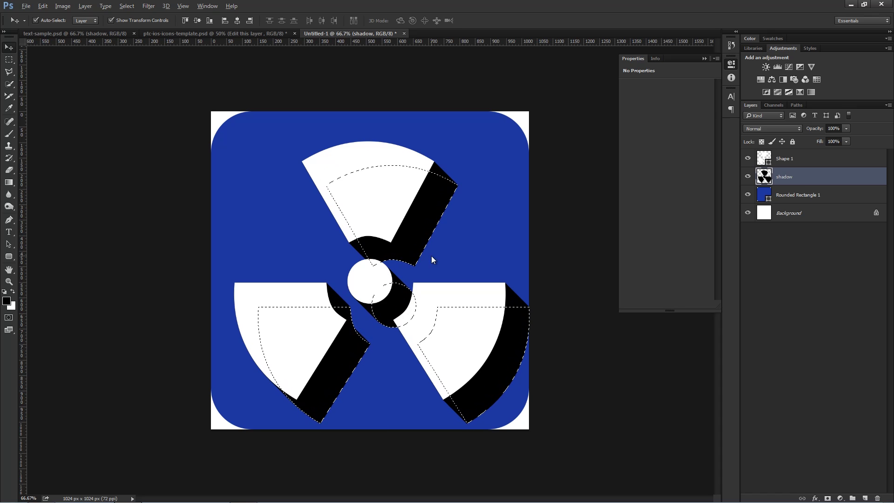
key("Right")
key("Right")
key("Right")
key("Down")
key("Down")
key("Down")
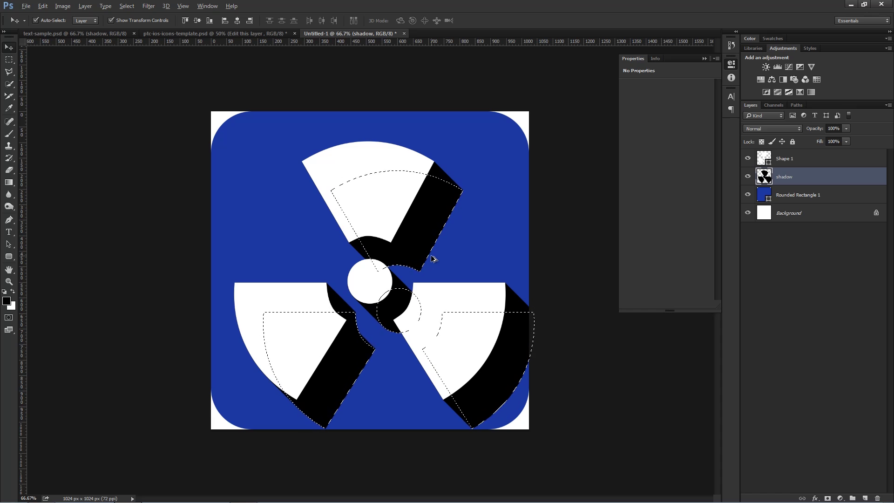
key("Right")
key("Right")
key("Right")
key("Down")
key("Down")
key("Down")
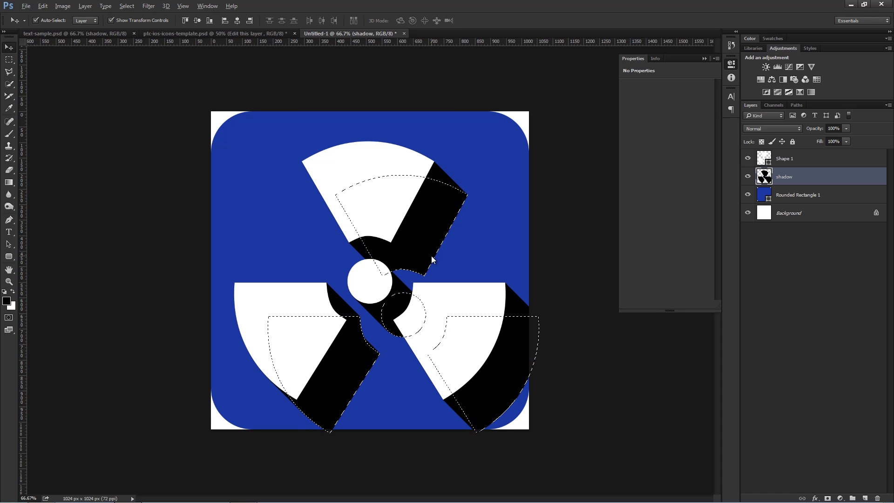
key("Right")
key("Right")
key("Right")
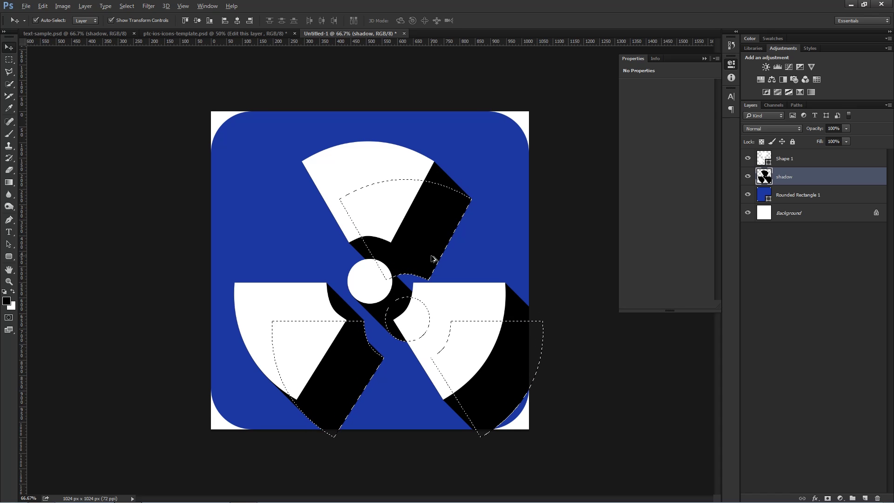
key("Down")
key("Down")
key("Down")
key("Right")
key("Right")
key("Right")
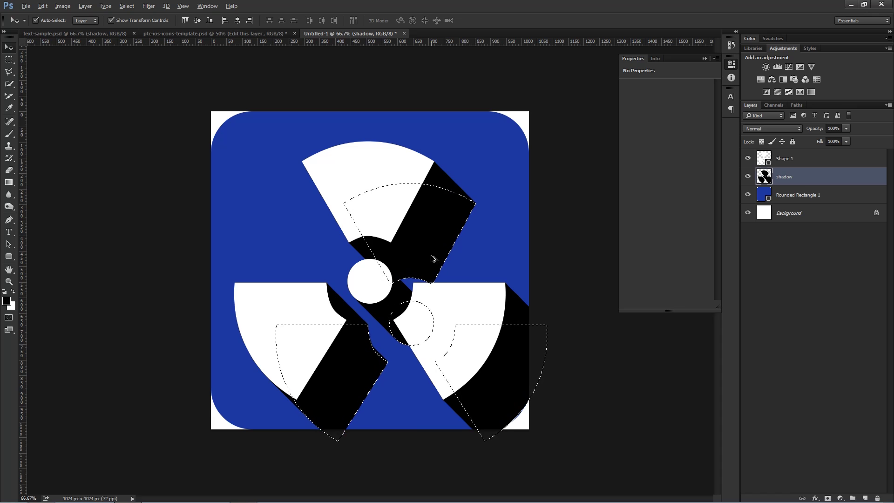
key("Down")
key("Down")
key("Down")
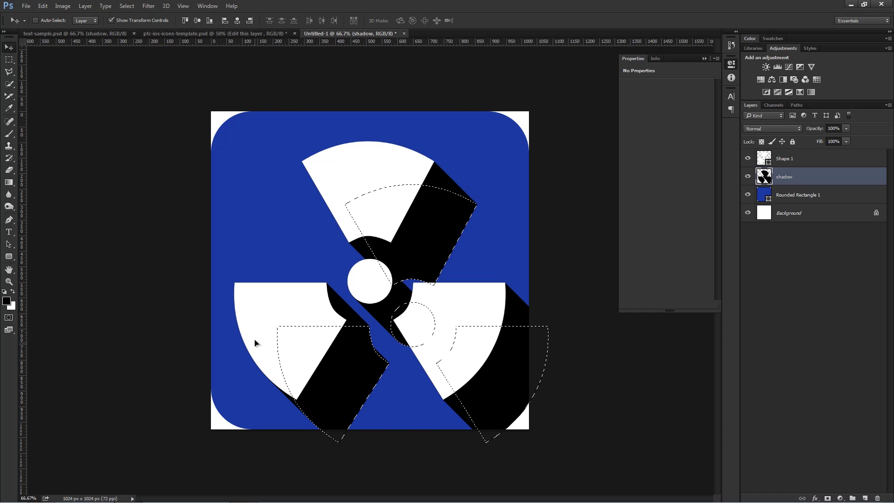
- Duplicate the shadow repeatedly with Alt+arrow keys until it extends past the lower-right edge
key("alt+Right")
key("alt+Down")
key("alt+Right")
key("alt+Down")
key("alt+Right")
key("alt+Down")
key("alt+Right")
key("alt+Down")
key("alt+Right")
key("alt+Down")
key("alt+Right")
key("alt+Down")
key("alt+Right")
key("alt+Down")
key("alt+Right")
key("alt+Down")
key("alt+Right")
key("alt+Down")
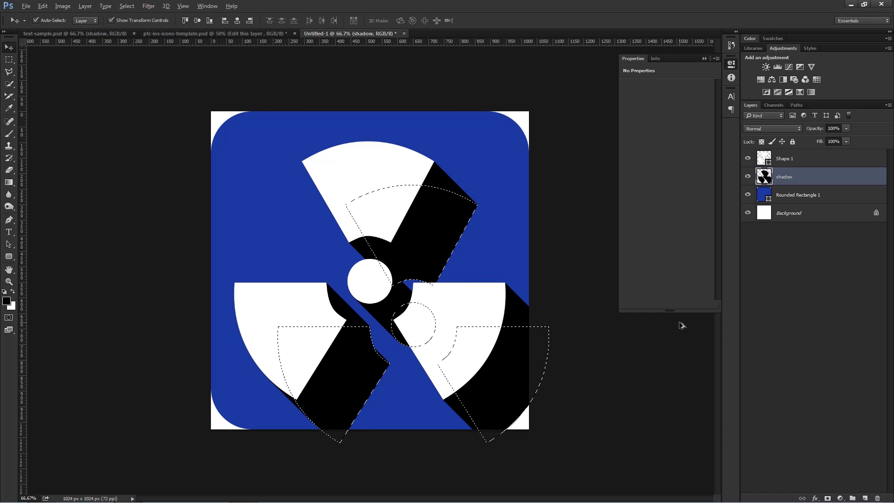
key("alt+Right")
key("alt+Down")
key("alt+Right")
key("alt+Down")
key("alt+Right")
key("alt+Down")
key("alt+Right")
key("alt+Down")
key("alt+Right")
key("alt+Down")
key("alt+Right")
key("alt+Down")
key("alt+Right")
key("alt+Down")
key("alt+Right")
key("alt+Down")
key("alt+Right")
key("alt+Down")
key("alt+Right")
key("alt+Down")
key("alt+Right")
key("alt+Down")
key("alt+Right")
key("alt+Down")
key("alt+Right")
key("alt+Down")
key("alt+Right")
key("alt+Down")
key("alt+Right")
key("alt+Down")
key("alt+Right")
key("alt+Down")
key("alt+Right")
key("alt+Down")
key("alt+Right")
key("alt+Down")
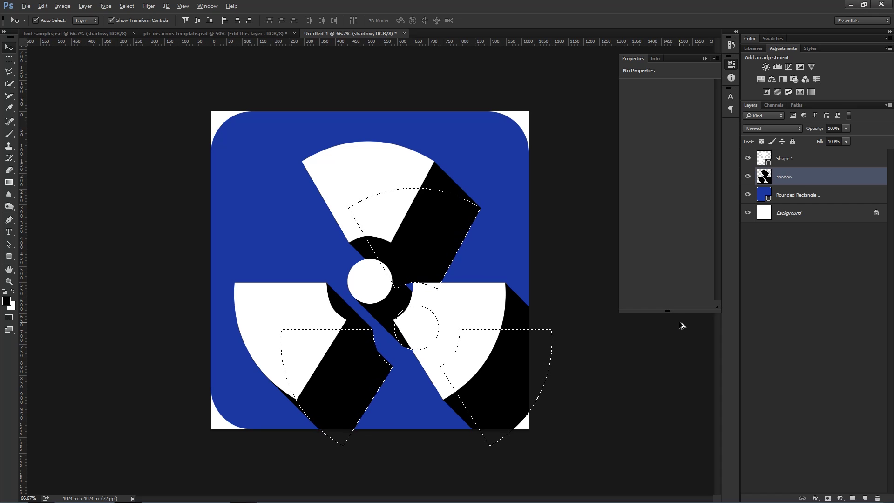
key("alt+Right")
key("alt+Down")
key("alt+Right")
key("alt+Down")
key("alt+Right")
key("alt+Down")
key("alt+Right")
key("alt+Down")
key("alt+Right")
key("alt+Down")
key("alt+Right")
key("alt+Down")
key("alt+Right")
key("alt+Down")
key("alt+Right")
key("alt+Down")
key("alt+Right")
key("alt+Down")
key("alt+Right")
key("alt+Down")
key("alt+Right")
key("alt+Down")
key("alt+Right")
key("alt+Down")
key("alt+Right")
key("alt+Down")
key("alt+Right")
key("alt+Down")
key("alt+Right")
key("alt+Down")
key("alt+Right")
key("alt+Down")
key("alt+Right")
key("alt+Down")
key("alt+Right")
key("alt+Down")
key("alt+Right")
key("alt+Down")
key("alt+Right")
key("alt+Down")
key("alt+Right")
key("alt+Down")
key("alt+Right")
key("alt+Down")
key("alt+Right")
key("alt+Down")
key("alt+Right")
key("alt+Down")
key("alt+Right")
key("alt+Down")
key("alt+Right")
key("alt+Down")
key("alt+Right")
key("alt+Down")
key("alt+Right")
key("alt+Down")
key("alt+Right")
key("alt+Down")
key("alt+Right")
key("alt+Down")
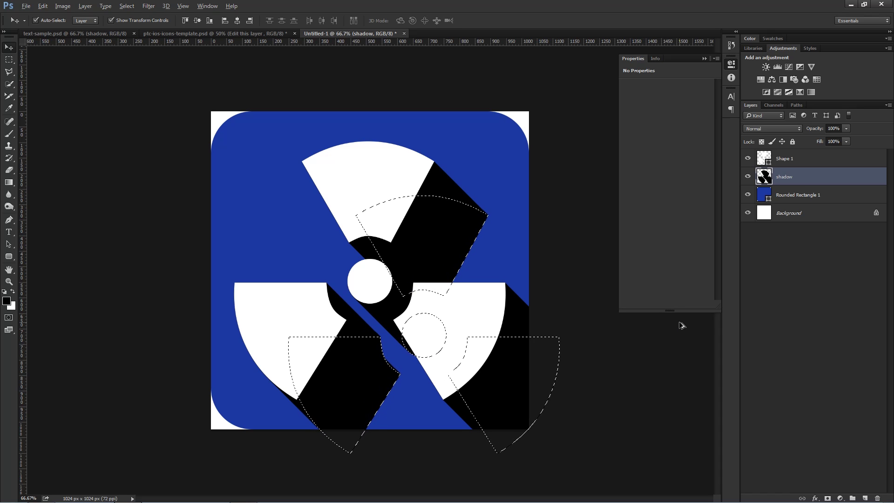
key("alt+Right")
key("alt+Down")
key("alt+Right")
key("alt+Down")
key("alt+Right")
key("alt+Down")
key("alt+Right")
key("alt+Down")
key("alt+Right")
key("alt+Down")
key("alt+Right")
key("alt+Down")
key("alt+Right")
key("alt+Down")
key("alt+Right")
key("alt+Down")
key("alt+Right")
key("alt+Down")
key("alt+Right")
key("alt+Down")
key("alt+Right")
key("alt+Down")
key("alt+Right")
key("alt+Down")
key("alt+Right")
key("alt+Down")
key("alt+Right")
key("alt+Down")
key("alt+Right")
key("alt+Down")
key("alt+Right")
key("alt+Down")
key("alt+Right")
key("alt+Down")
key("alt+Right")
key("alt+Down")
key("alt+Right")
key("alt+Down")
key("alt+Right")
key("alt+Down")
key("alt+Right")
key("alt+Down")
key("alt+Right")
key("alt+Down")
key("alt+Right")
key("alt+Down")
key("alt+Right")
key("alt+Down")
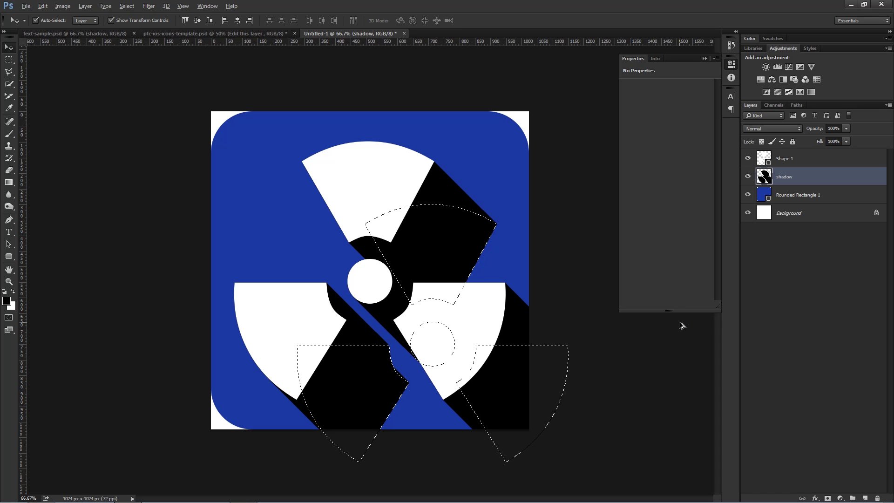
key("alt+Right")
key("alt+Down")
key("alt+Right")
key("alt+Down")
key("alt+Right")
key("alt+Down")
key("alt+Right")
key("alt+Down")
key("alt+Right")
key("alt+Down")
key("alt+Right")
key("alt+Down")
key("alt+Right")
key("alt+Down")
key("alt+Right")
key("alt+Down")
key("alt+Right")
key("alt+Down")
key("alt+Right")
key("alt+Down")
key("alt+Right")
key("alt+Down")
key("alt+Right")
key("alt+Down")
key("alt+Right")
key("alt+Down")
key("alt+Right")
key("alt+Down")
key("alt+Right")
key("alt+Down")
key("alt+Right")
key("alt+Down")
key("alt+Right")
key("alt+Down")
key("alt+Right")
key("alt+Down")
key("alt+Right")
key("alt+Down")
key("alt+Right")
key("alt+Down")
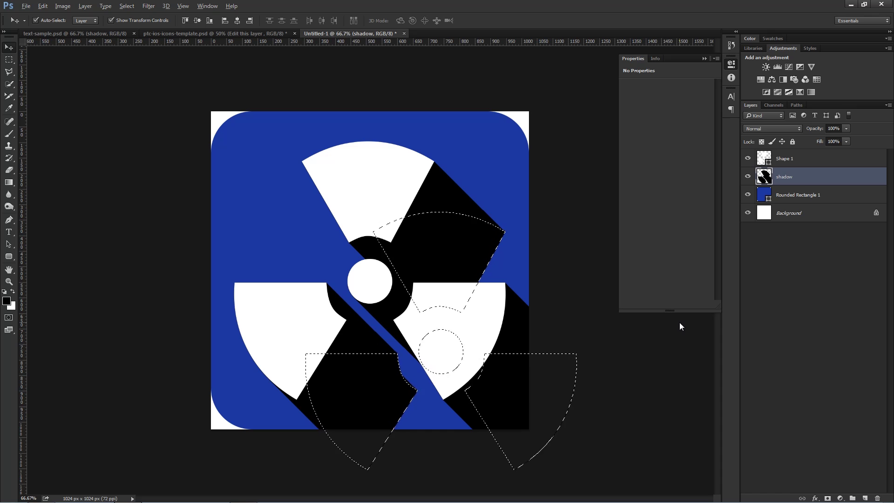
key("alt+Right")
key("alt+Down")
key("alt+Right")
key("alt+Down")
key("alt+Right")
key("alt+Down")
key("alt+Right")
key("alt+Down")
key("alt+Right")
key("alt+Down")
key("alt+Right")
key("alt+Down")
key("alt+Right")
key("alt+Down")
key("alt+Right")
key("alt+Down")
key("alt+Right")
key("alt+Down")
key("alt+Right")
key("alt+Down")
key("alt+Right")
key("alt+Down")
key("alt+Right")
key("alt+Down")
key("alt+Right")
key("alt+Down")
key("alt+Right")
key("alt+Down")
key("alt+Right")
key("alt+Down")
key("alt+Right")
key("alt+Down")
key("alt+Right")
key("alt+Down")
key("alt+Right")
key("alt+Down")
key("alt+Right")
key("alt+Down")
key("alt+Right")
key("alt+Down")
key("alt+Right")
key("alt+Down")
key("alt+Right")
key("alt+Down")
key("alt+Right")
key("alt+Down")
key("alt+Right")
key("alt+Down")
key("alt+Right")
key("alt+Down")
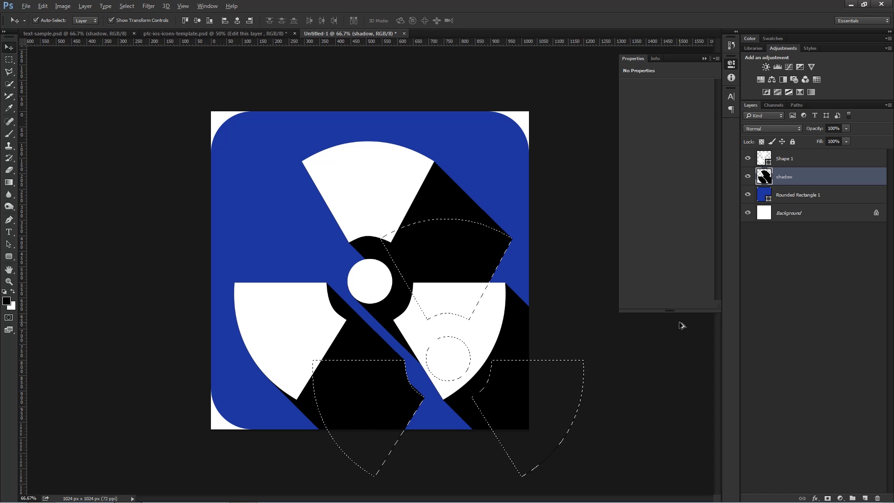
key("alt+Right")
key("alt+Down")
key("alt+Right")
key("alt+Down")
key("alt+Right")
key("alt+Down")
key("alt+Right")
key("alt+Down")
key("alt+Right")
key("alt+Down")
key("alt+Right")
key("alt+Down")
key("alt+Right")
key("alt+Down")
key("alt+Right")
key("alt+Down")
key("alt+Right")
key("alt+Down")
key("alt+Right")
key("alt+Down")
key("alt+Right")
key("alt+Down")
key("alt+Right")
key("alt+Down")
key("alt+Right")
key("alt+Down")
key("alt+Right")
key("alt+Down")
key("alt+Right")
key("alt+Down")
key("alt+Right")
key("alt+Down")
key("alt+Right")
key("alt+Down")
key("alt+Right")
key("alt+Down")
key("alt+Right")
key("alt+Down")
key("alt+Right")
key("alt+Down")
key("alt+Right")
key("alt+Down")
key("alt+Right")
key("alt+Down")
key("alt+Right")
key("alt+Down")
key("alt+Right")
key("alt+Down")
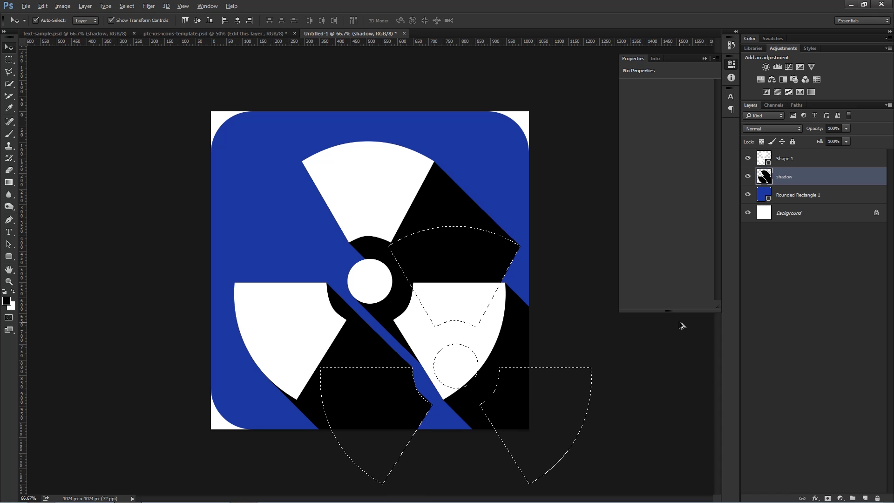
key("alt+Right")
key("alt+Down")
key("alt+Right")
key("alt+Down")
key("alt+Right")
key("alt+Down")
key("alt+Right")
key("alt+Down")
key("alt+Right")
key("alt+Down")
key("alt+Right")
key("alt+Down")
key("alt+Right")
key("alt+Down")
key("alt+Right")
key("alt+Down")
key("alt+Right")
key("alt+Down")
key("alt+Right")
key("alt+Down")
key("alt+Right")
key("alt+Down")
key("alt+Right")
key("alt+Down")
key("alt+Right")
key("alt+Down")
key("alt+Right")
key("alt+Down")
key("alt+Right")
key("alt+Down")
key("alt+Right")
key("alt+Down")
key("alt+Right")
key("alt+Down")
key("alt+Right")
key("alt+Down")
key("alt+Right")
key("alt+Down")
key("alt+Right")
key("alt+Down")
key("alt+Right")
key("alt+Down")
key("alt+Right")
key("alt+Down")
key("alt+Right")
key("alt+Down")
key("alt+Right")
key("alt+Down")
key("alt+Right")
key("alt+Down")
key("alt+Right")
key("alt+Down")
key("alt+Right")
key("alt+Down")
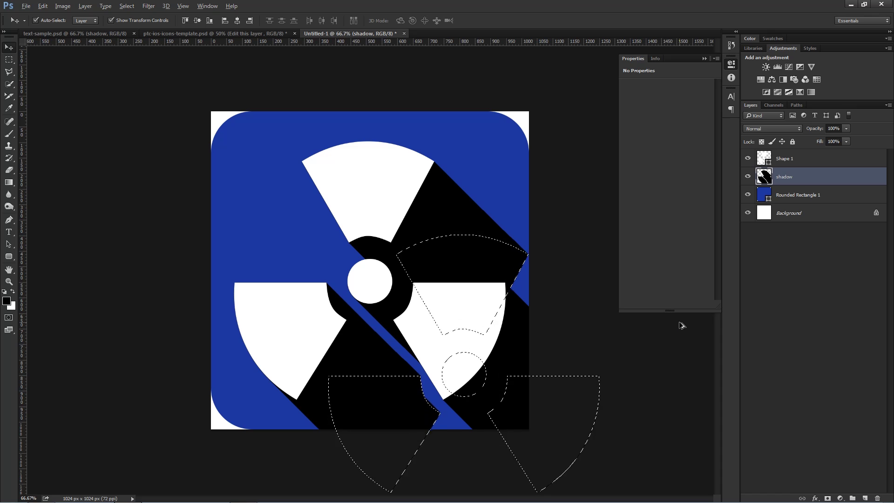
key("alt+Right")
key("alt+Down")
key("alt+Right")
key("alt+Down")
key("alt+Right")
key("alt+Down")
key("alt+Right")
key("alt+Down")
key("alt+Right")
key("alt+Down")
key("alt+Right")
key("alt+Down")
key("alt+Right")
key("alt+Down")
key("alt+Right")
key("alt+Down")
key("alt+Right")
key("alt+Down")
key("alt+Right")
key("alt+Down")
key("alt+Right")
key("alt+Down")
key("alt+Right")
key("alt+Down")
key("alt+Right")
key("alt+Down")
key("alt+Right")
key("alt+Down")
key("alt+Right")
key("alt+Down")
key("alt+Right")
key("alt+Down")
key("alt+Right")
key("alt+Down")
key("alt+Right")
key("alt+Down")
key("alt+Right")
key("alt+Down")
key("alt+Right")
key("alt+Down")
key("alt+Right")
key("alt+Down")
key("alt+Right")
key("alt+Down")
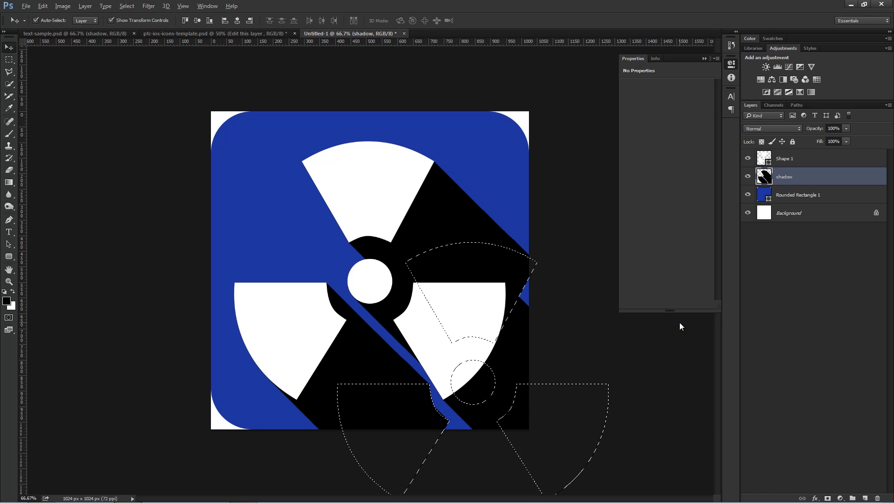
key("alt+Right")
key("alt+Down")
key("alt+Right")
key("alt+Down")
key("alt+Right")
key("alt+Down")
key("alt+Right")
key("alt+Down")
key("alt+Right")
key("alt+Down")
key("alt+Right")
key("alt+Down")
key("alt+Right")
key("alt+Down")
key("alt+Right")
key("alt+Down")
key("alt+Right")
key("alt+Down")
key("alt+Right")
key("alt+Down")
key("alt+Right")
key("alt+Down")
key("alt+Right")
key("alt+Down")
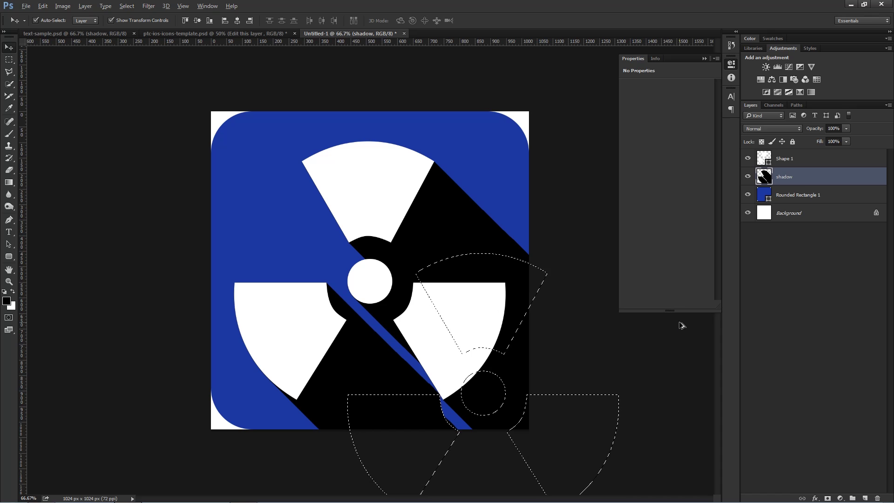
key("ctrl")
- Select the leftover blue sliver with the Polygonal Lasso and fill it black
key("ctrl+d")
left_click(8, 72)
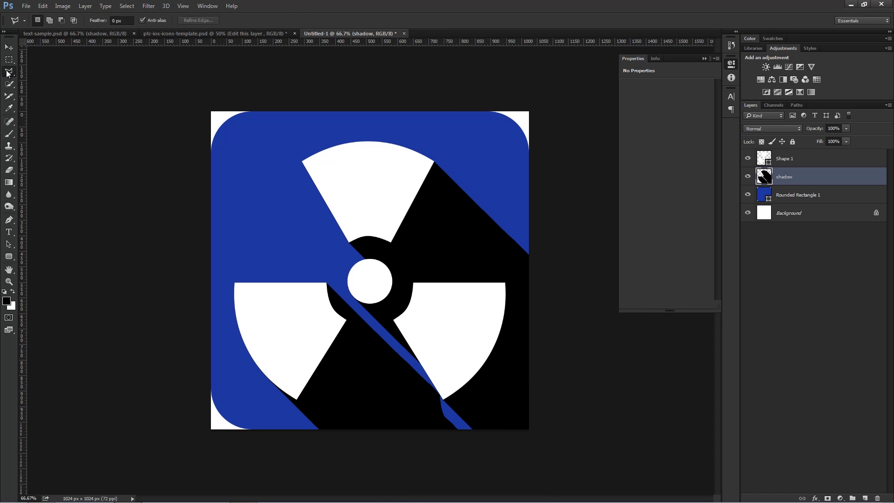
left_click(490, 441)
left_click(459, 395)
left_click(427, 395)
left_click(499, 457)
left_click(489, 441)
key("alt+BackSpace")
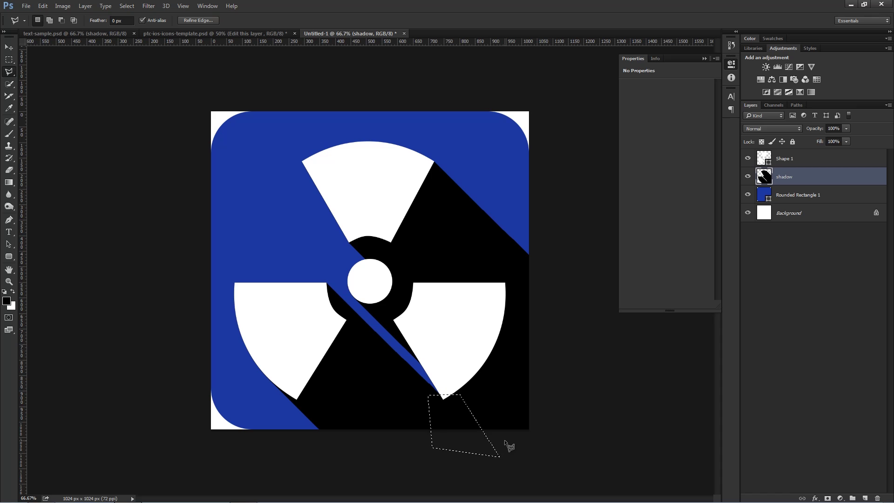
- Deselect and clip the shadow layer to Rounded Rectangle 1
key("ctrl+d")
mouse_move(787, 177)
left_mouse_down()
mouse_move(782, 194)
mouse_move(780, 186)
mouse_move(484, 160)
mouse_move(261, 259)
mouse_move(793, 199)
mouse_move(790, 181)
left_mouse_up()
left_click(788, 181, "alt")
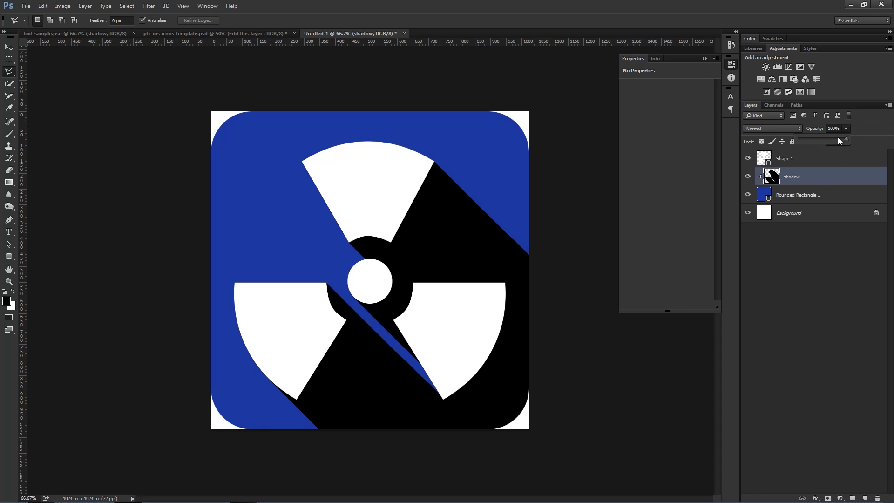
- Set the shadow layer's opacity to 60%
left_click_drag(805, 141, 826, 139)
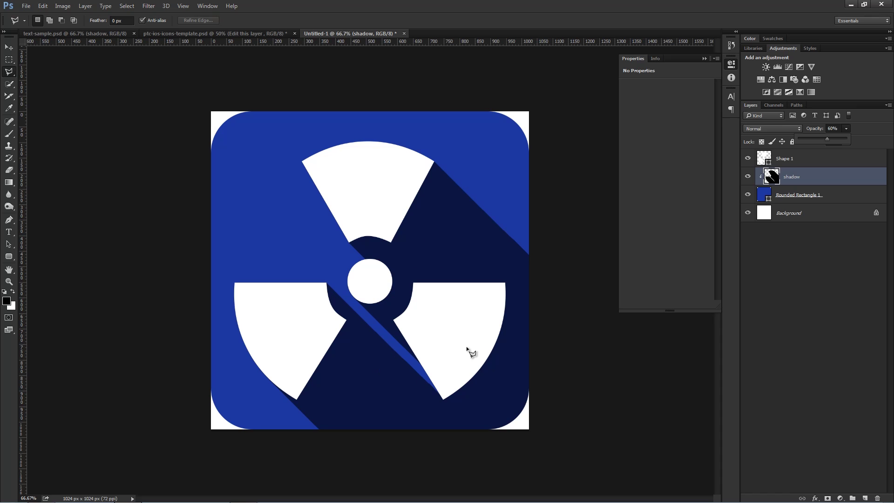
- In text-sample.psd, set the shadow layer's Fill Opacity to 0% in Layer Style
left_click(66, 34)
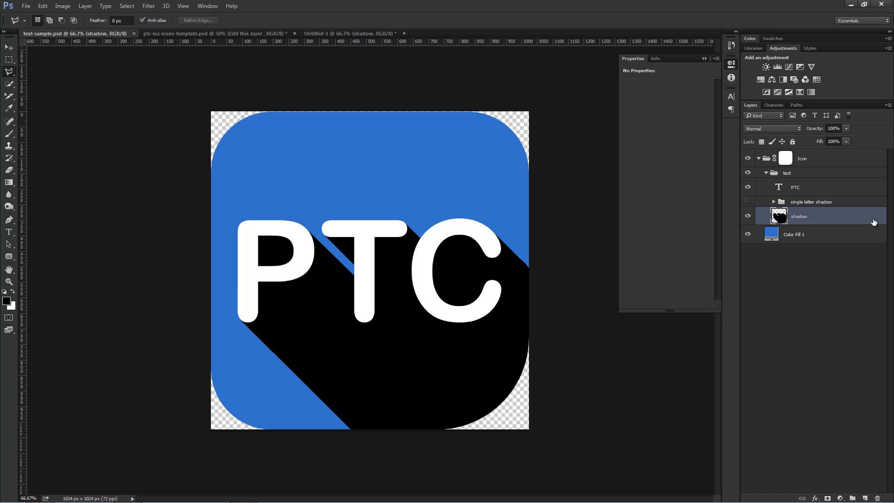
double_click(867, 217)
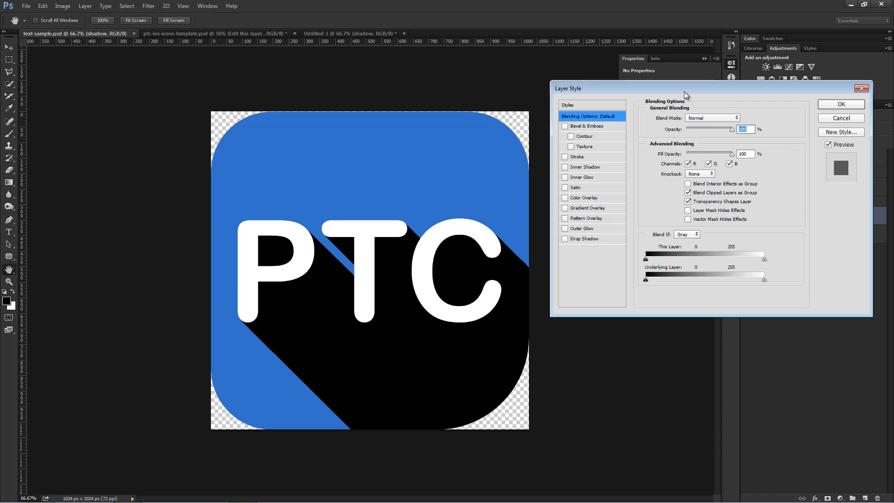
left_click_drag(685, 91, 611, 77)
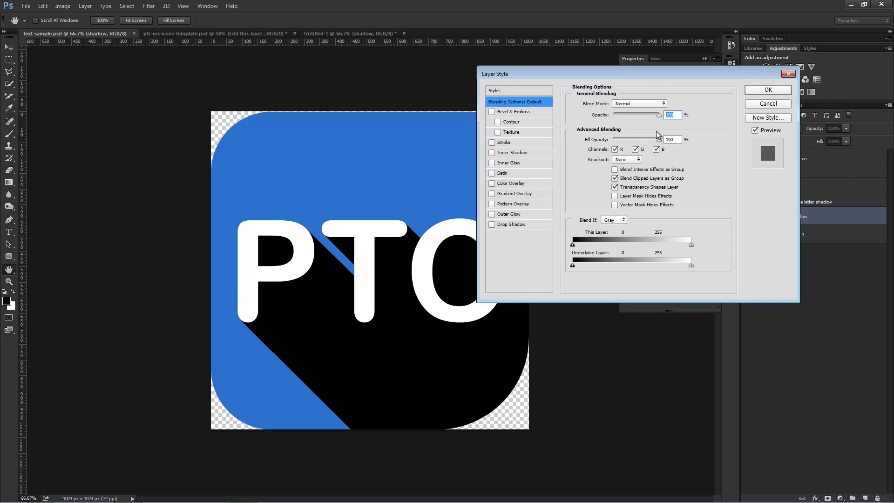
left_click_drag(658, 139, 612, 142)
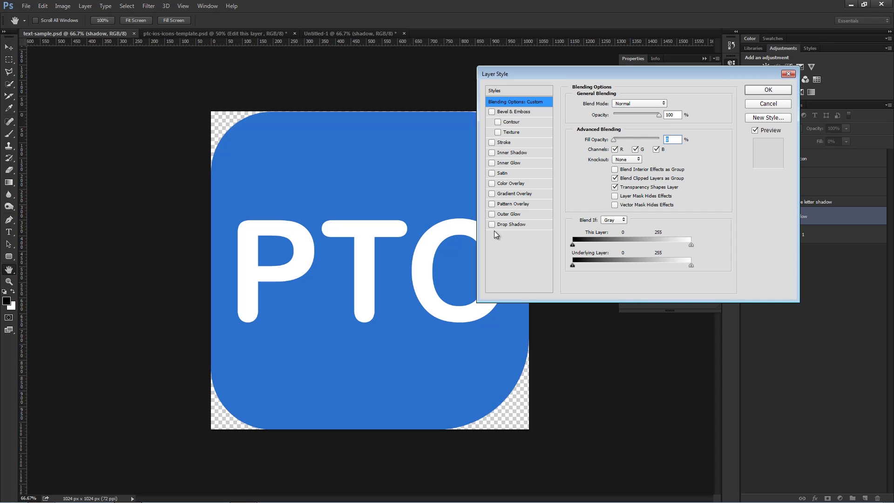
- Add a Gradient Overlay to the shadow and enter 0 and 65 for the left opacity stop
left_click(492, 193)
left_click(512, 194)
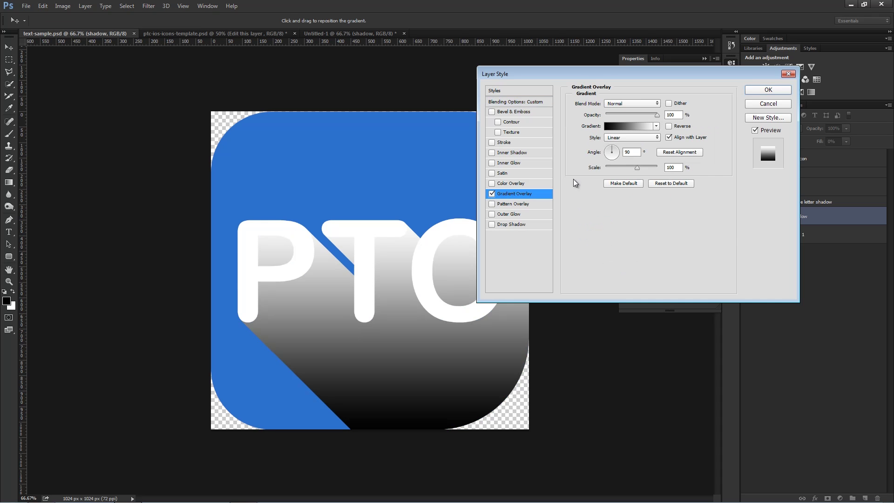
left_click(622, 126)
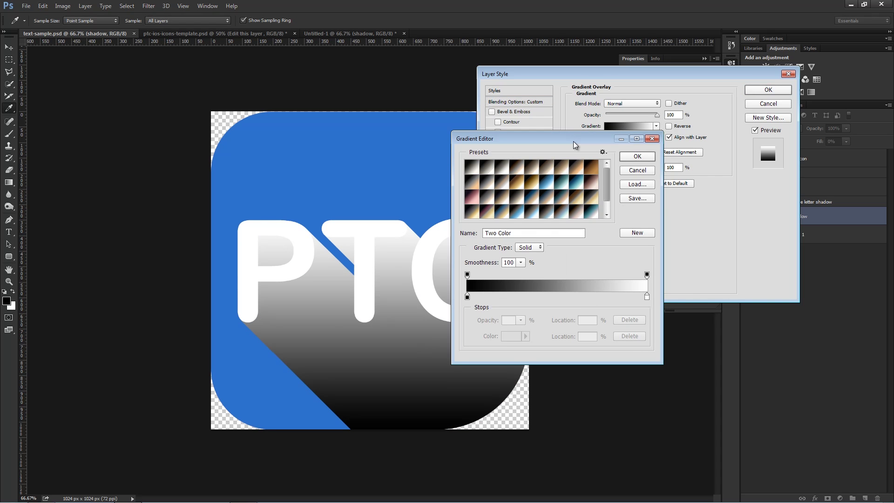
left_click_drag(574, 141, 600, 101)
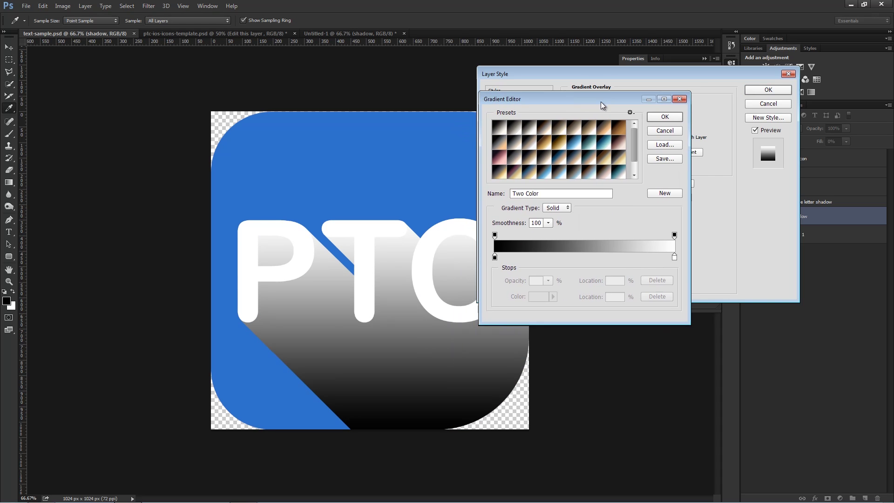
left_click(495, 236)
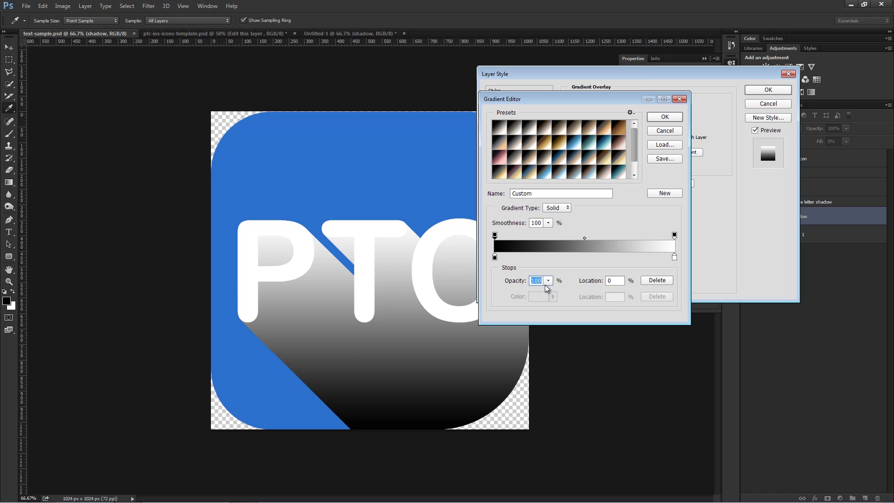
type("0")
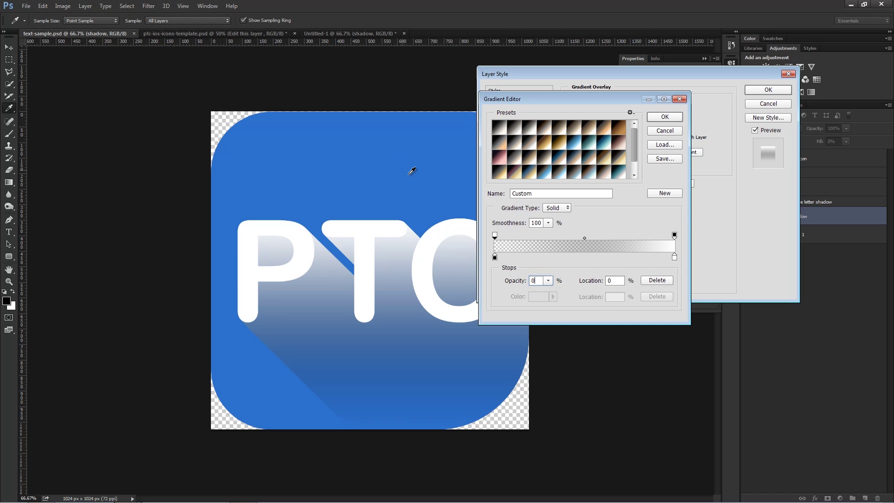
type("65")
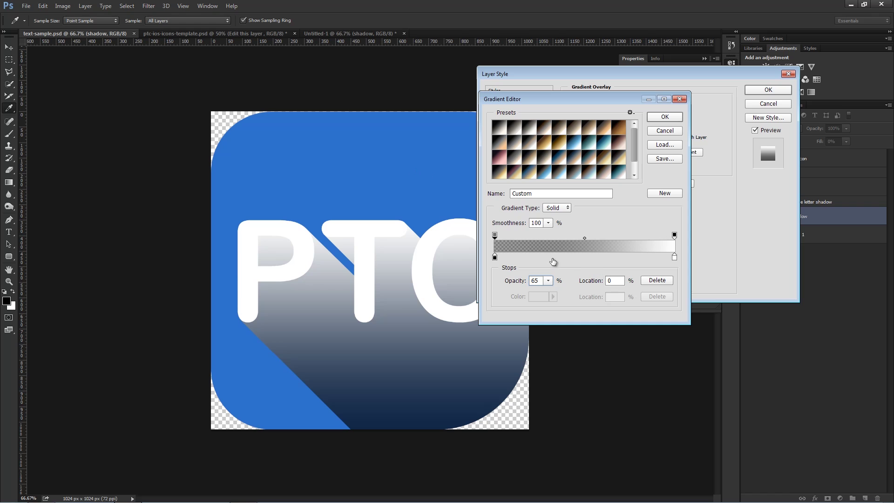
- Make the gradient's left colour stop dark blue
left_click(553, 259)
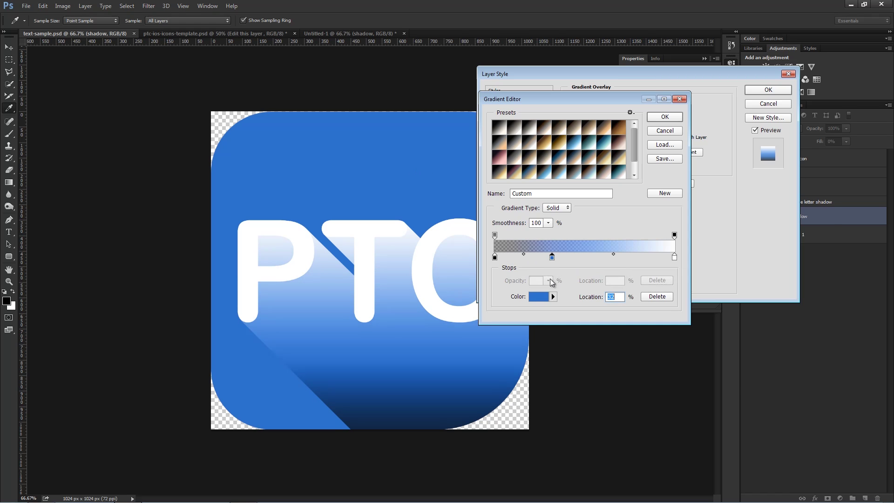
left_click(539, 297)
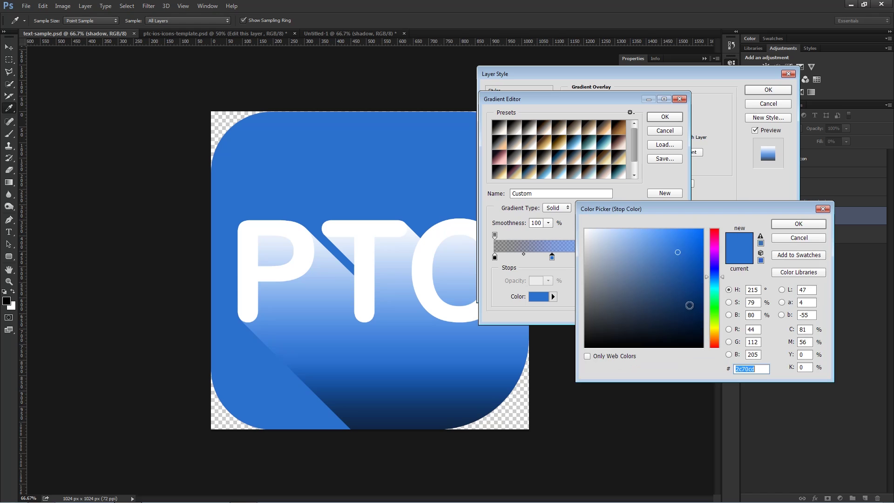
left_click_drag(676, 297, 679, 301)
left_click(782, 224)
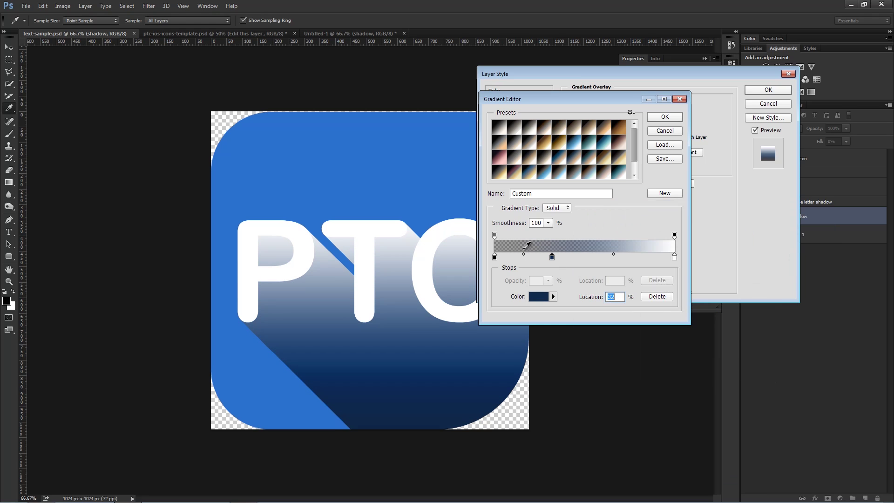
left_click_drag(495, 257, 496, 277)
left_click_drag(552, 257, 494, 258)
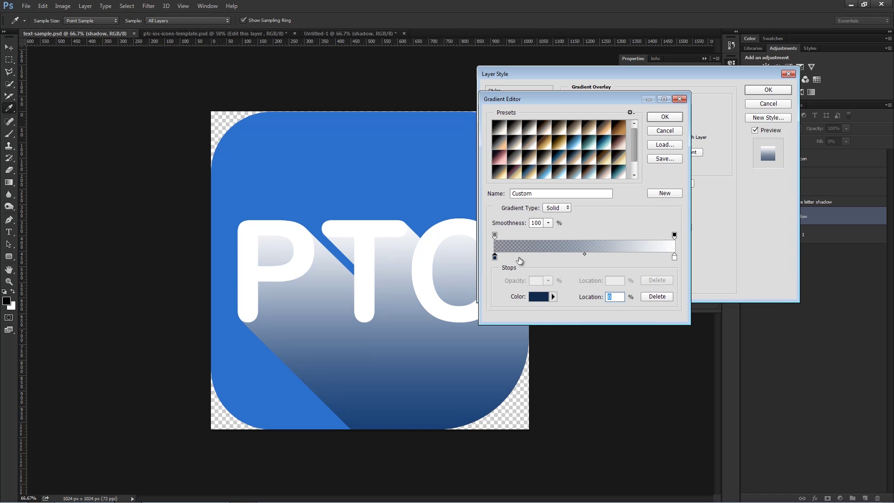
- Replace the light end colour stop with a dark blue one
left_click(529, 258)
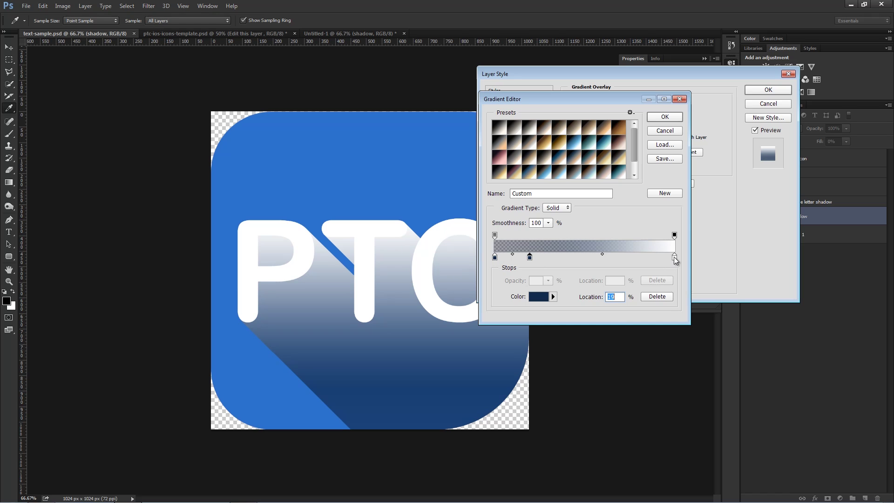
left_click_drag(674, 256, 658, 274)
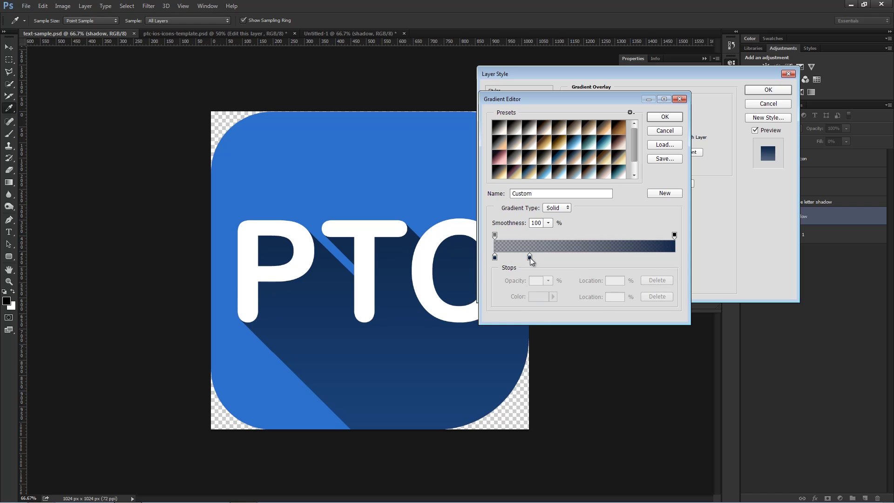
left_click_drag(530, 259, 675, 260)
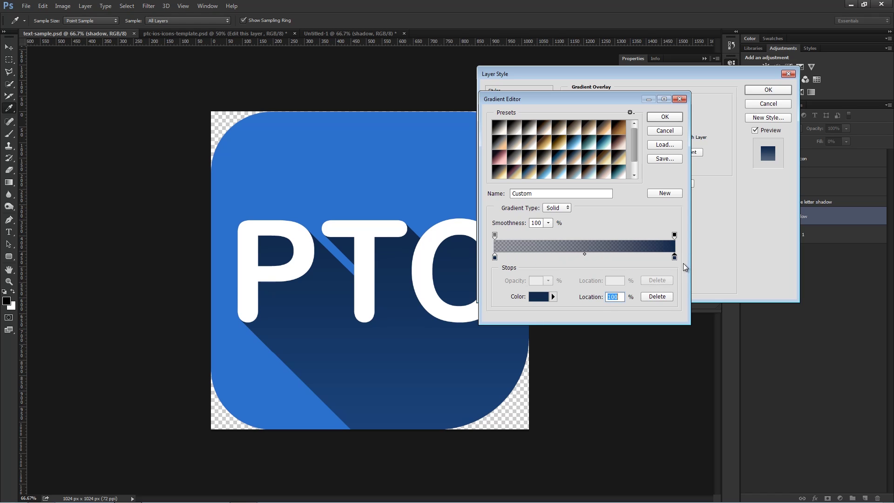
left_click_drag(565, 96, 593, 82)
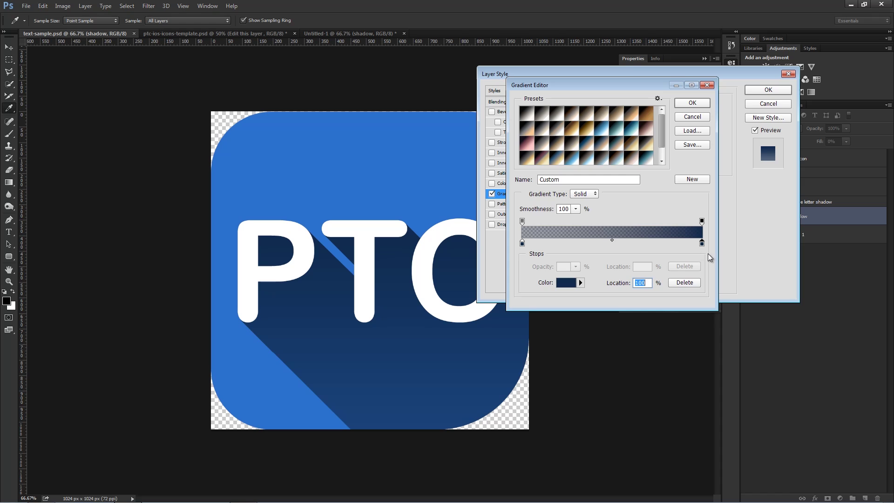
- Set the left opacity stop to 0% and accept the edited gradient
left_click(522, 222)
left_click(575, 267)
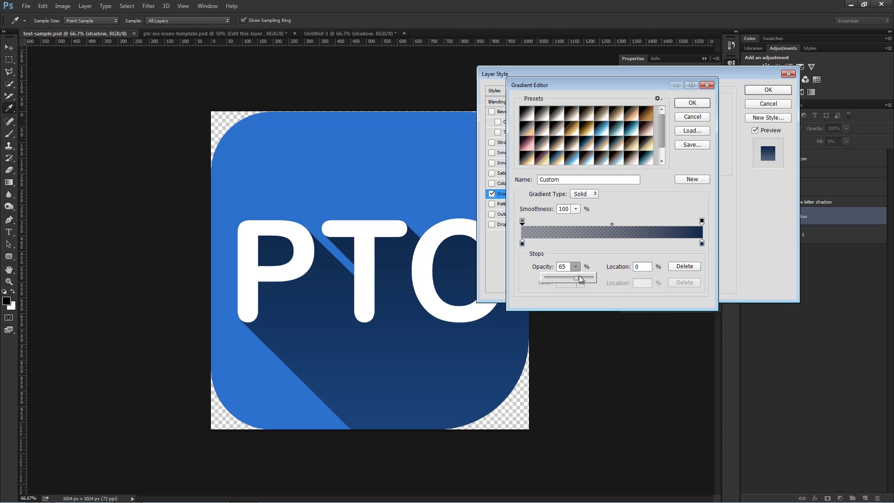
left_click_drag(577, 278, 542, 279)
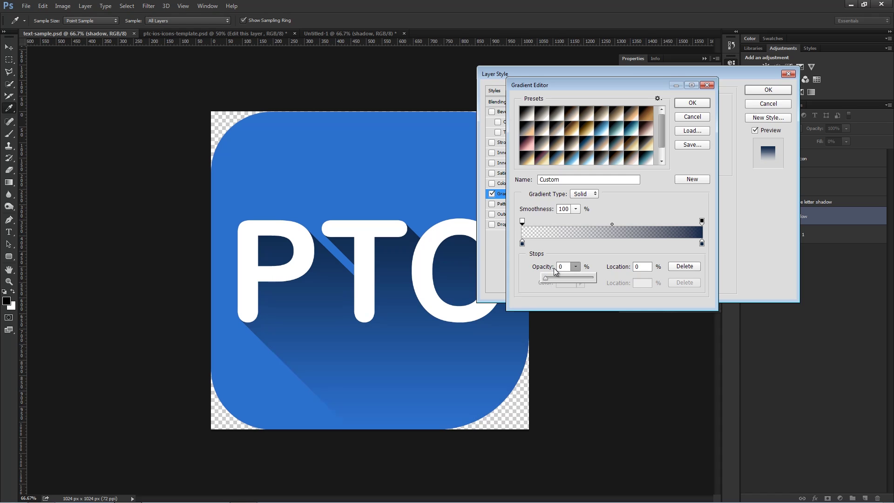
left_click(574, 257)
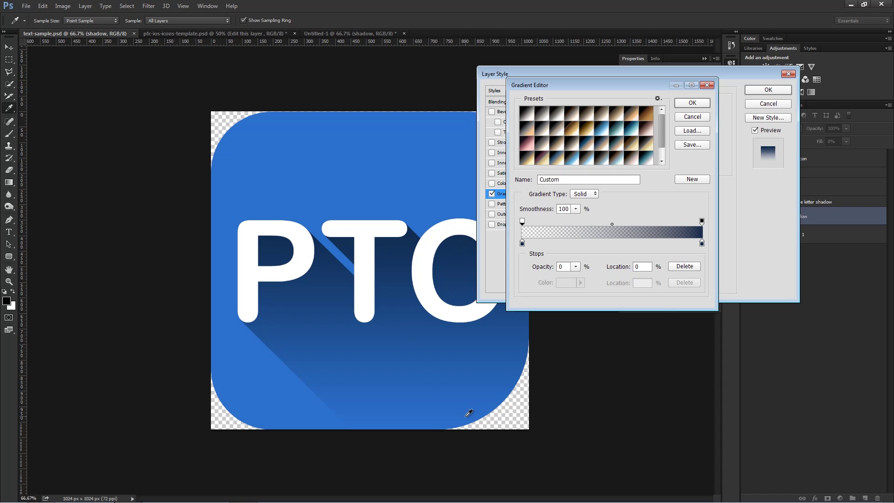
left_click(699, 102)
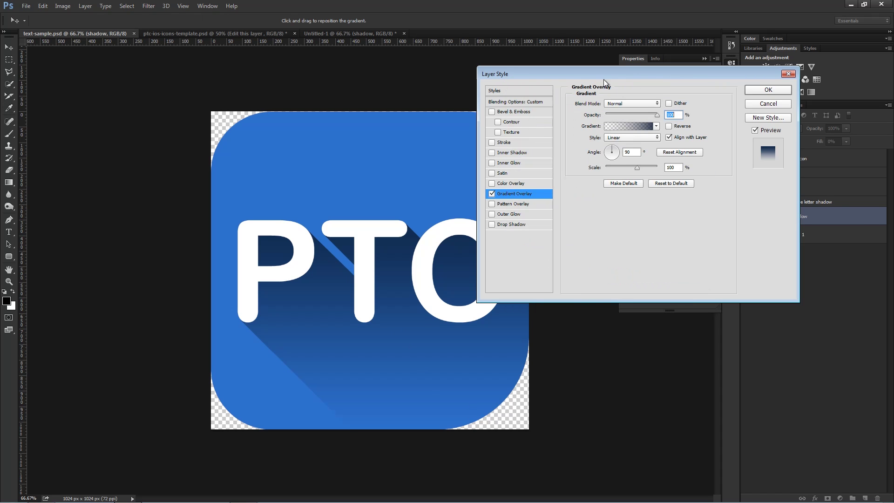
- Set the shadow's gradient overlay to 80% scale and a -45° angle, and reverse it
left_click_drag(603, 80, 677, 84)
mouse_move(708, 174)
left_mouse_down()
mouse_move(689, 174)
mouse_move(713, 175)
mouse_move(691, 178)
mouse_move(702, 178)
left_mouse_up()
left_click(690, 160)
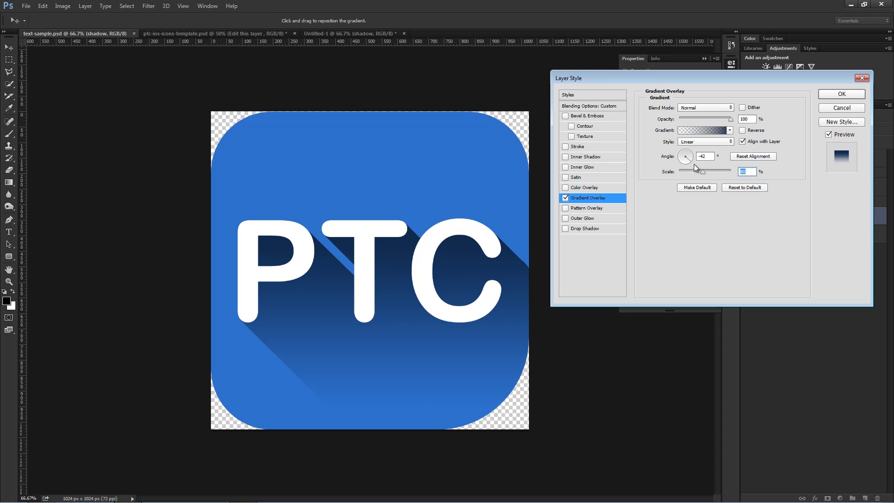
left_click(693, 164)
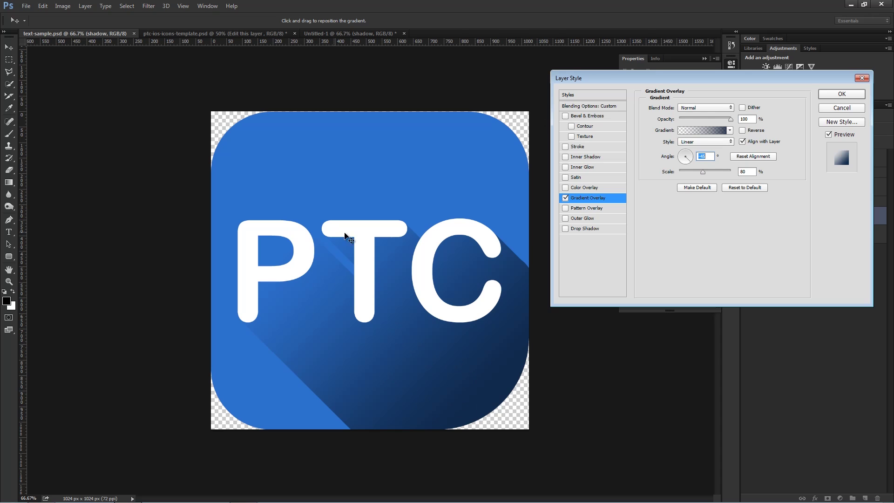
left_click(742, 131)
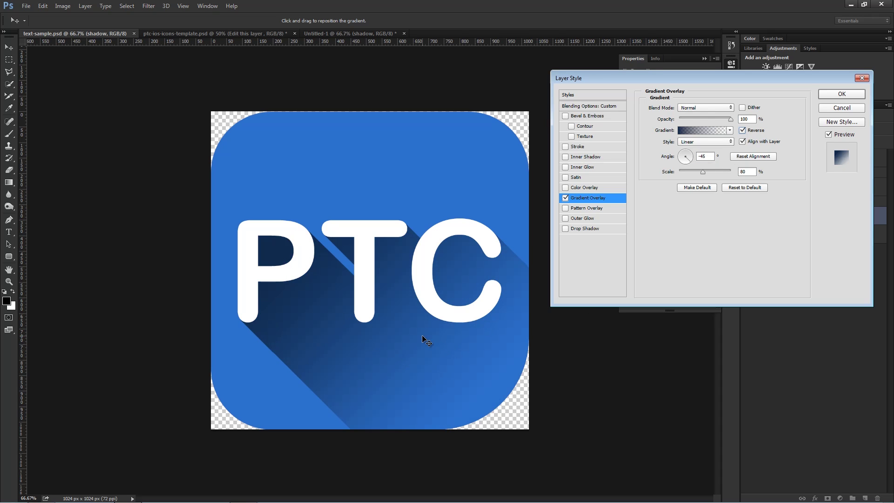
- Align the gradient along the long shadow, apply it, and hide the combined shadow layer
mouse_move(422, 337)
left_mouse_down()
mouse_move(313, 321)
mouse_move(493, 334)
mouse_move(253, 298)
mouse_move(445, 322)
mouse_move(423, 299)
left_mouse_up()
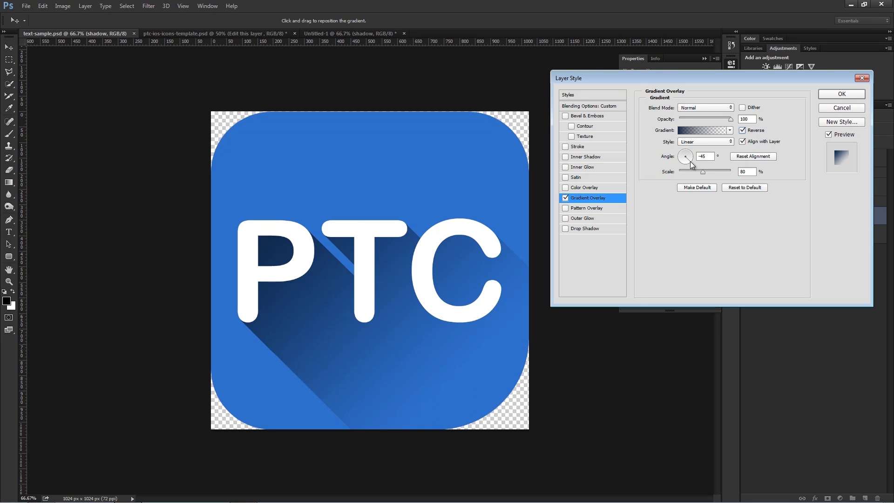
left_click_drag(691, 164, 688, 163)
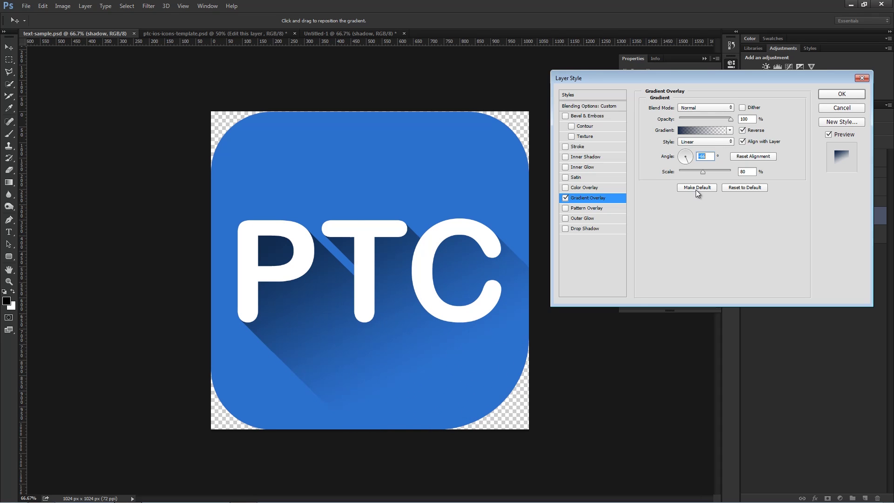
left_click(847, 93)
left_click(748, 217)
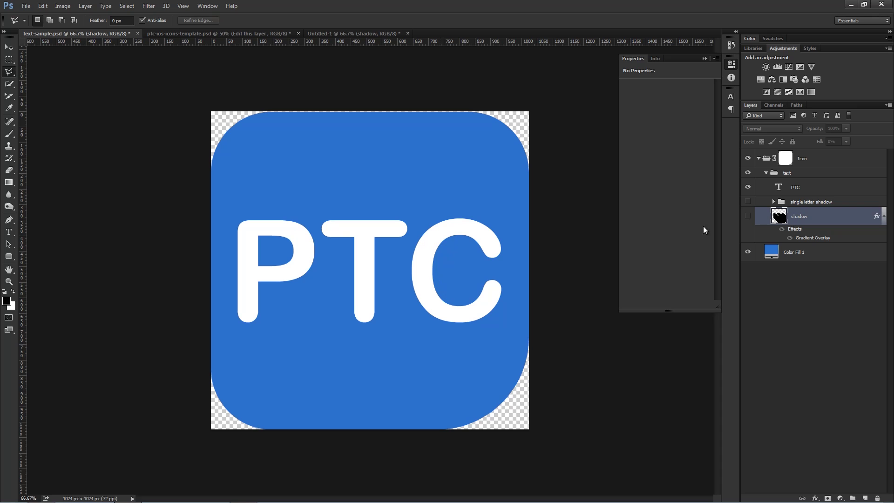
- Hide the combined shadow layer, then show and expand the 'single letter shadow' group
left_click(748, 216)
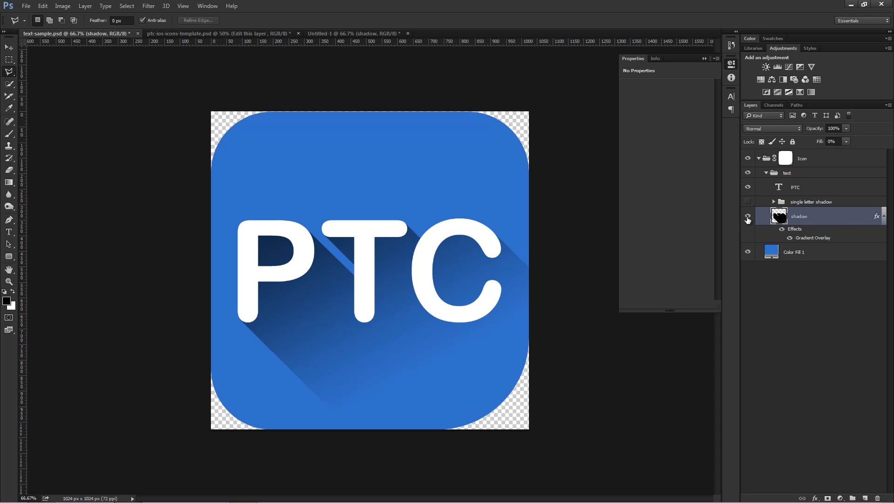
left_click(748, 217)
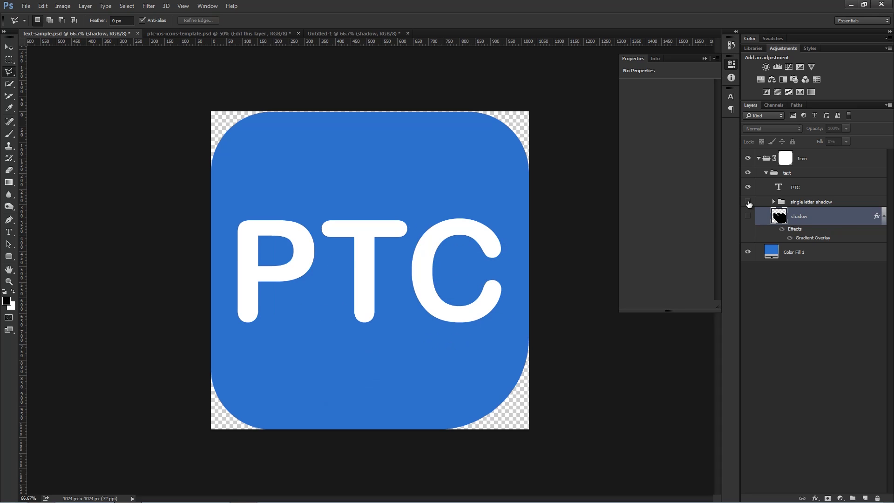
left_click(747, 201)
left_click(773, 202)
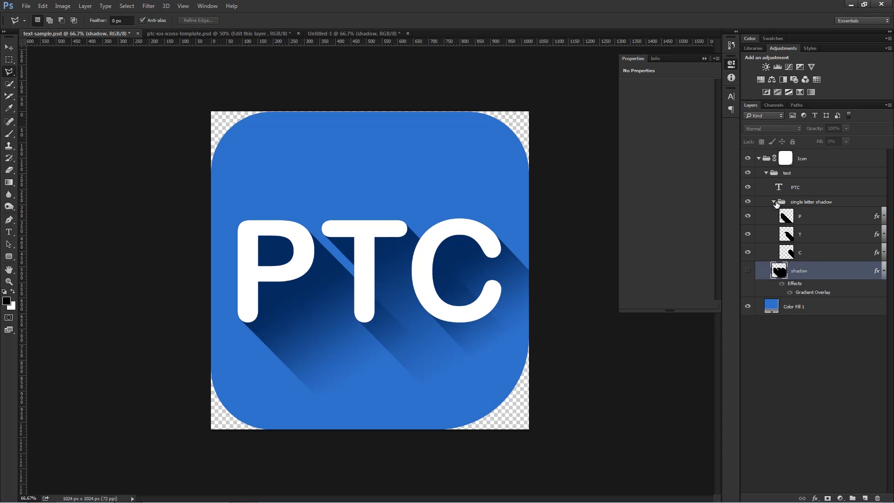
- Make the P, T and C letter shadows all visible, then collapse the group
left_click(747, 253)
left_click(748, 234)
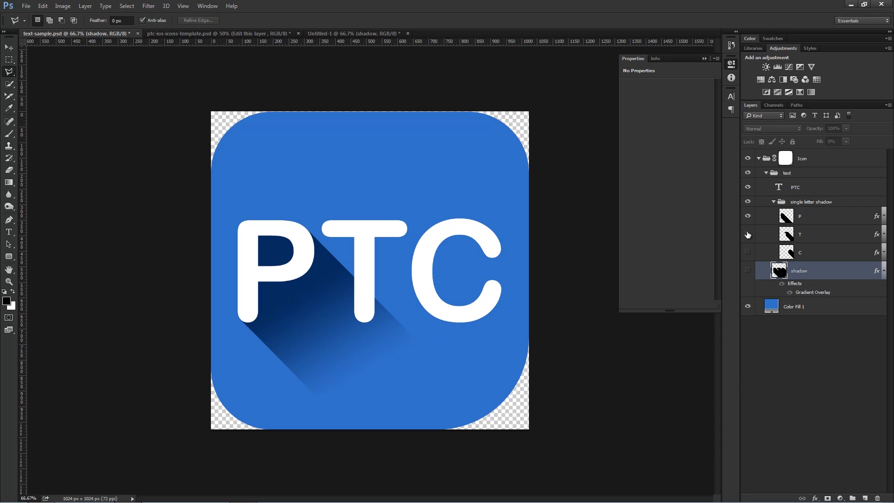
left_click(747, 216)
left_click(748, 216)
left_click(799, 221)
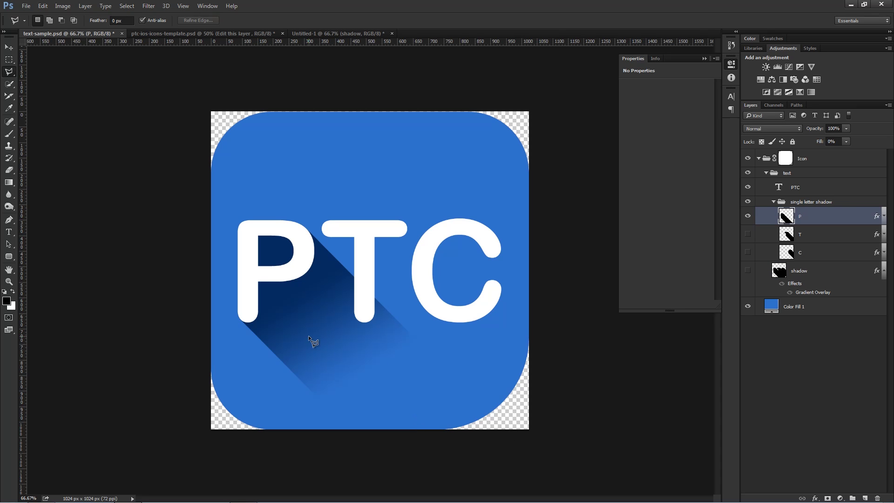
left_click(747, 234)
left_click(747, 252)
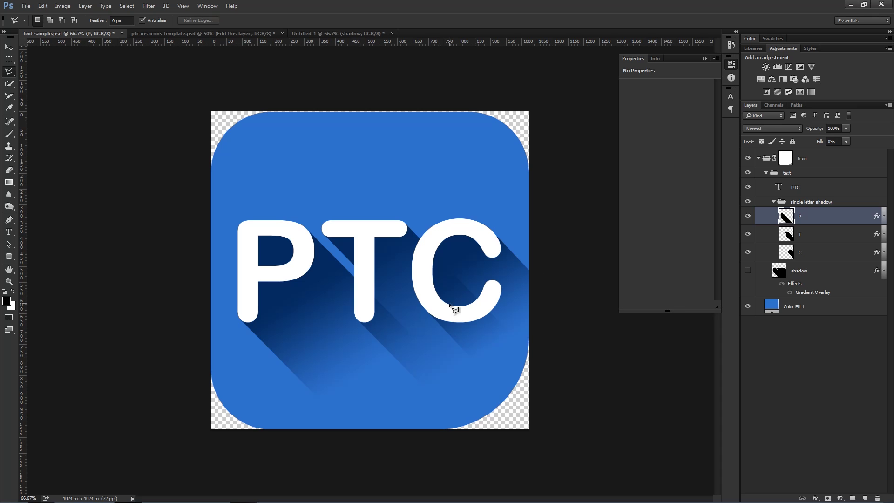
left_click(773, 202)
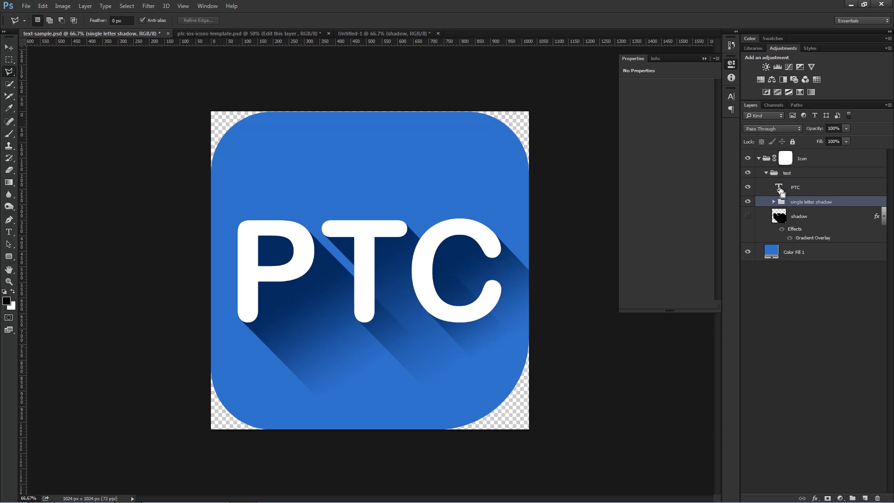
- Load the PTC letter outline as a selection and subtract the C area with a rectangle
left_click(779, 189, "ctrl")
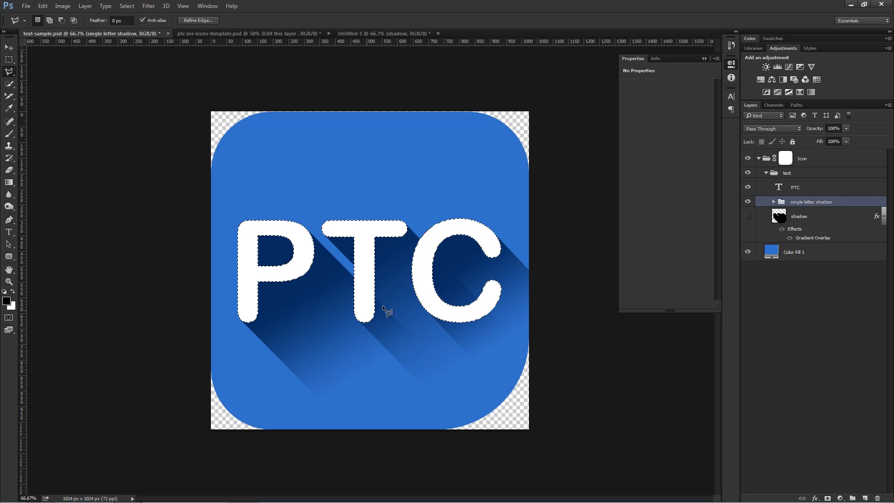
left_click(8, 60)
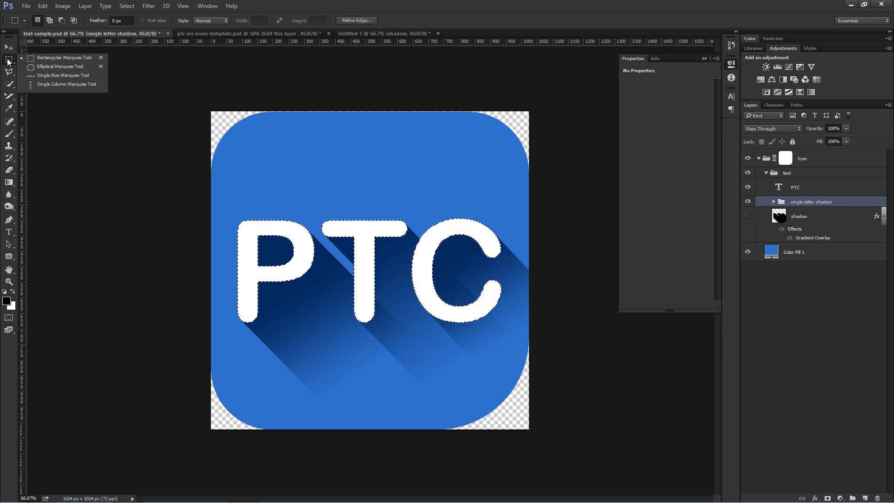
left_click(44, 58)
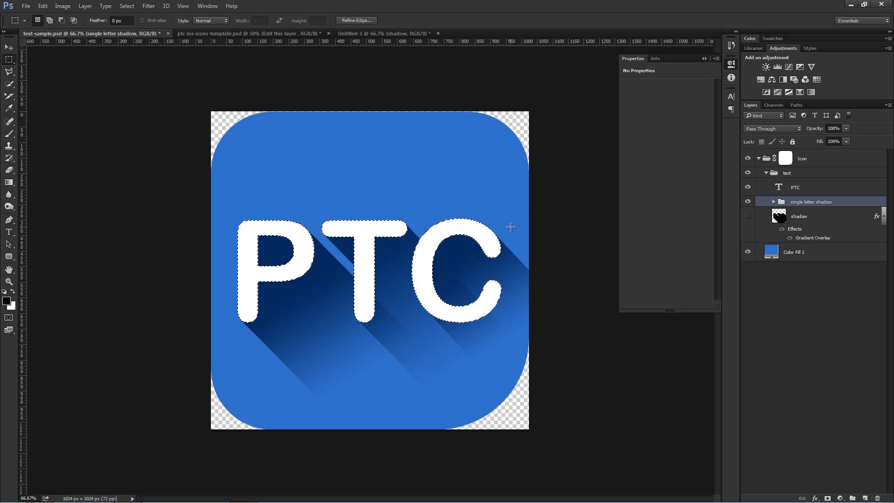
key("alt")
left_click_drag(515, 193, 319, 366)
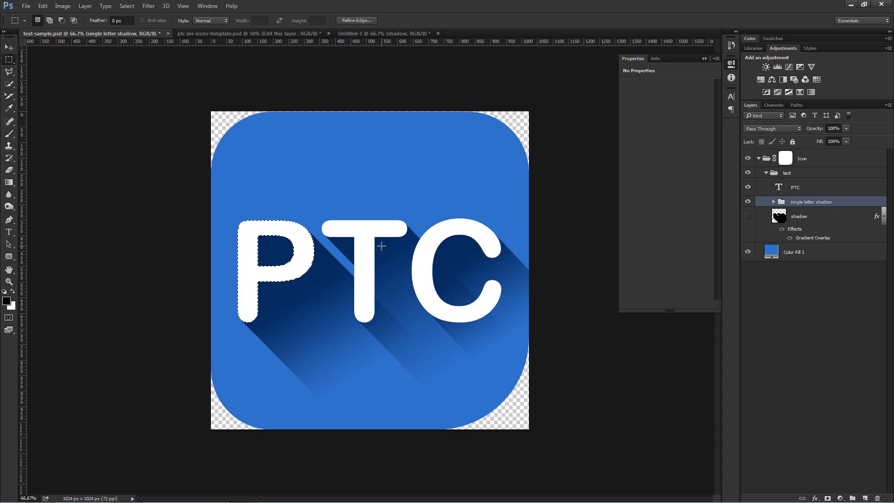
- Clear the letter selection, collapse the Icon group, and switch to the radiation icon document
key("ctrl+alt+z")
key("ctrl+alt+z")
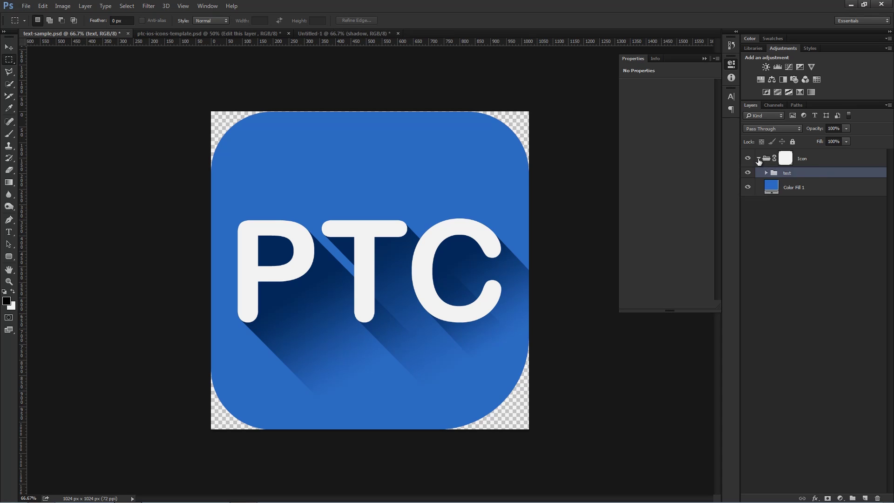
left_click(758, 158)
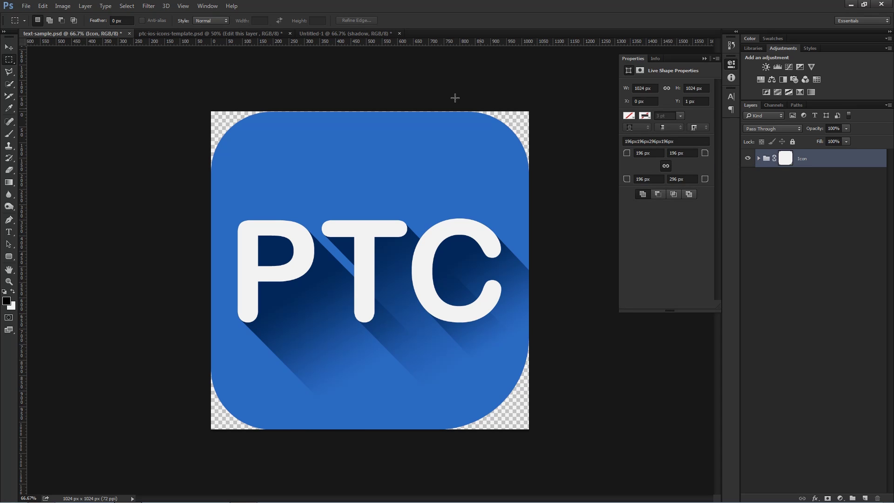
key("ctrl+shift+Tab")
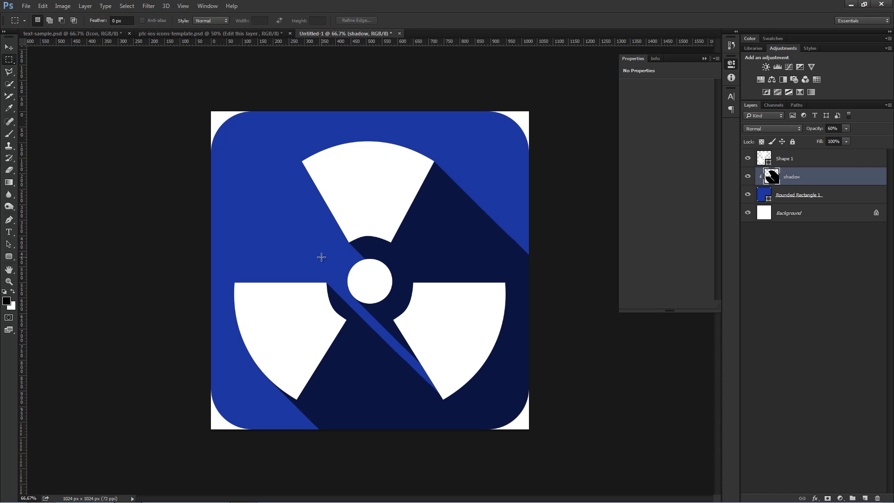
- Group Shape 1, shadow and Rounded Rectangle 1 into a group named 'Icon', then select Rounded Rectangle 1
left_click(9, 47)
left_click(769, 197)
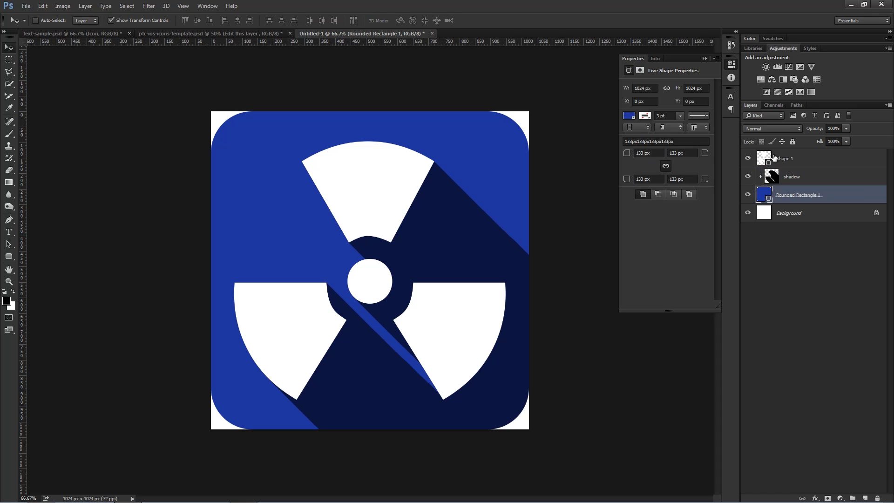
left_click(773, 158, "shift")
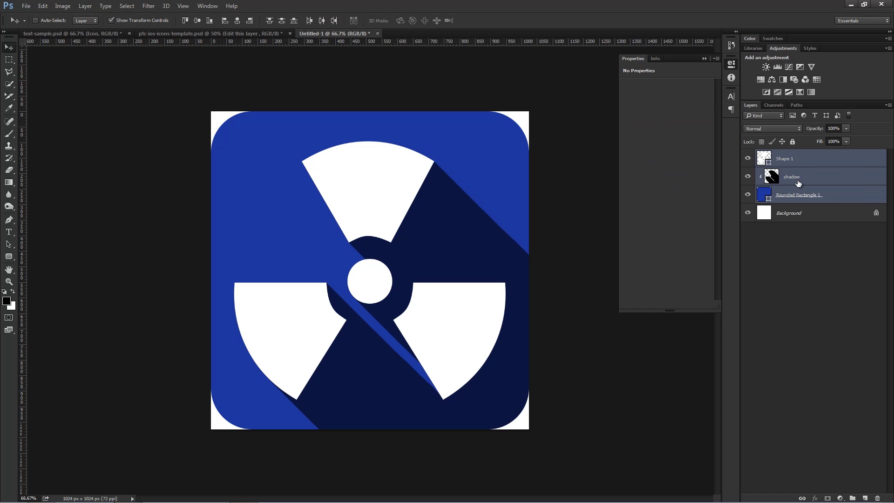
key("ctrl+g")
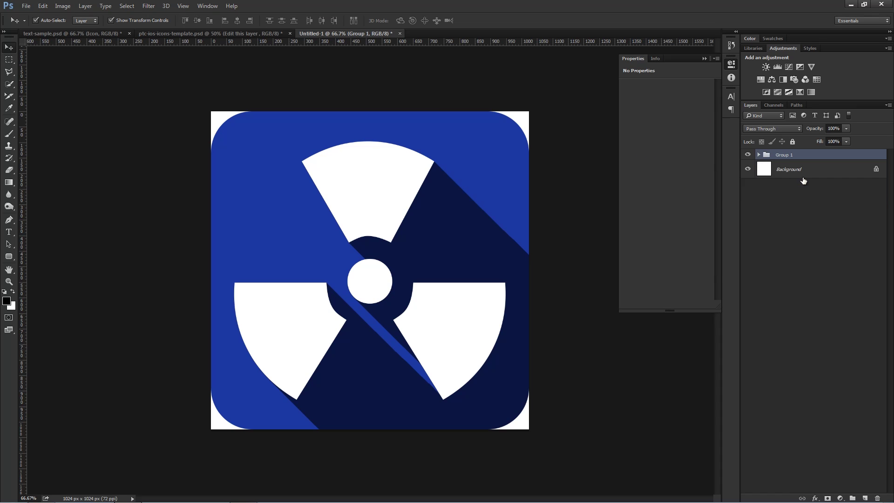
double_click(785, 155)
type("Icon")
key("Return")
left_click(759, 154)
left_click(769, 208)
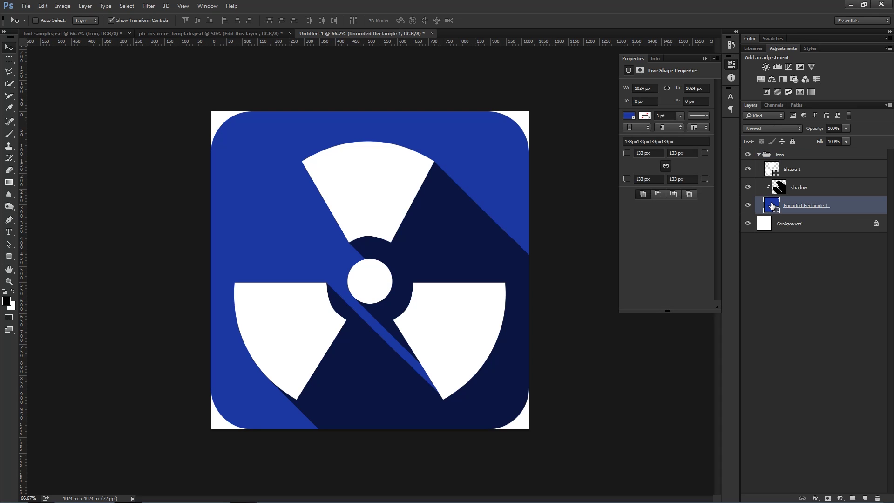
- Set Rounded Rectangle 1's corner radius to 0 px for a sharp square, then collapse the icon group
left_click_drag(626, 153, 462, 171)
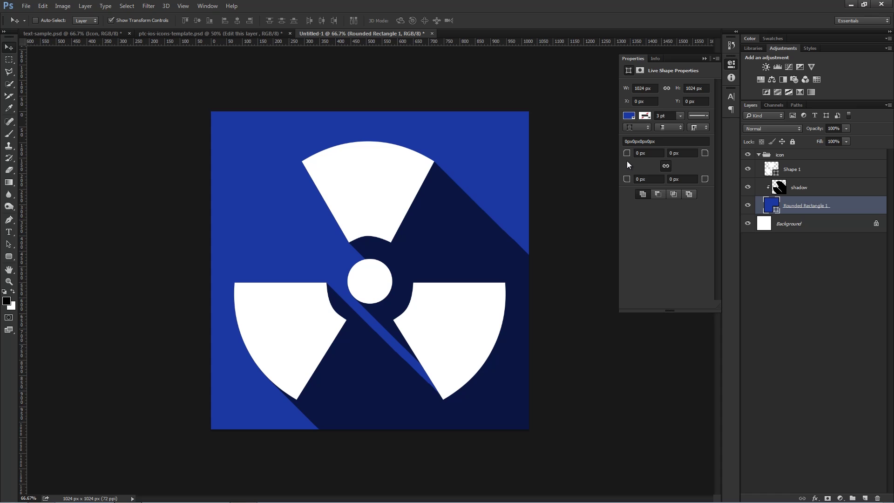
left_click_drag(627, 159, 583, 175)
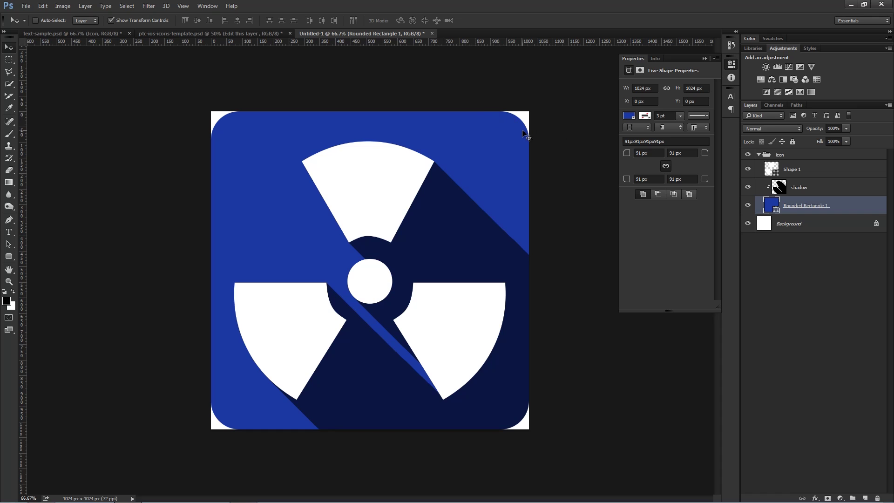
left_click(644, 153)
type("0")
key("Return")
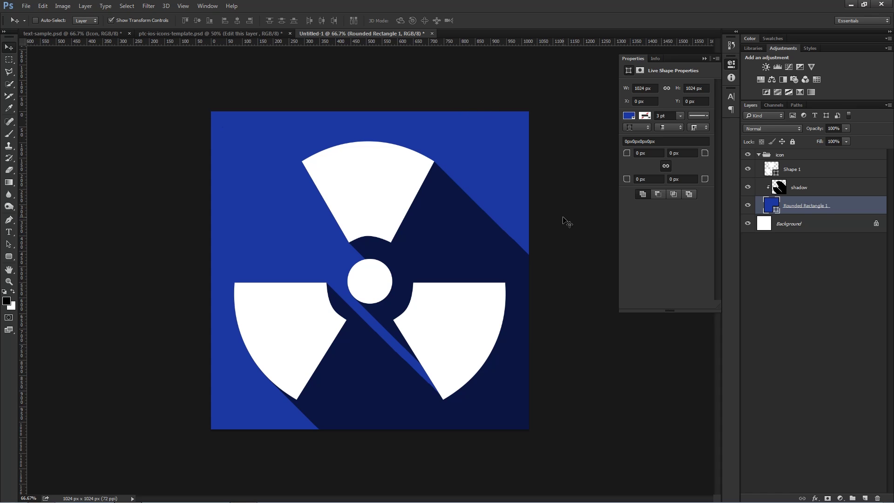
left_click(759, 155)
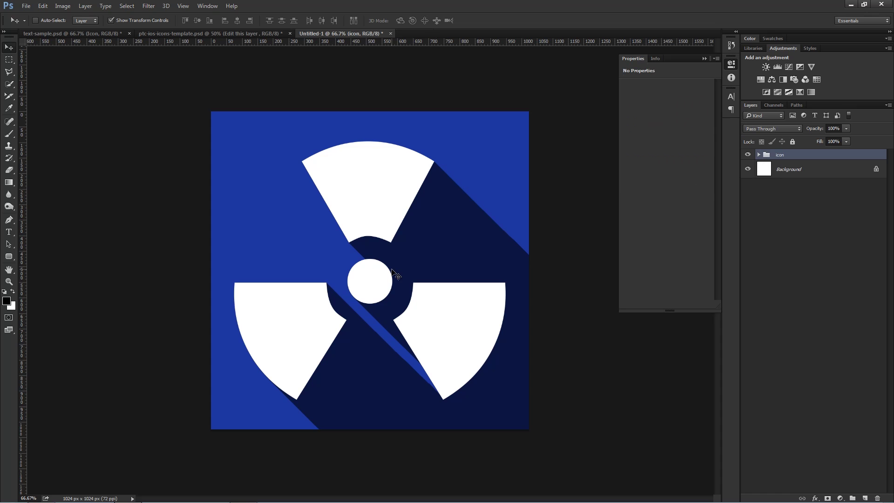
- Switch to the template document and open the 'Edit this layer' smart object
left_click(174, 34)
left_click(686, 65)
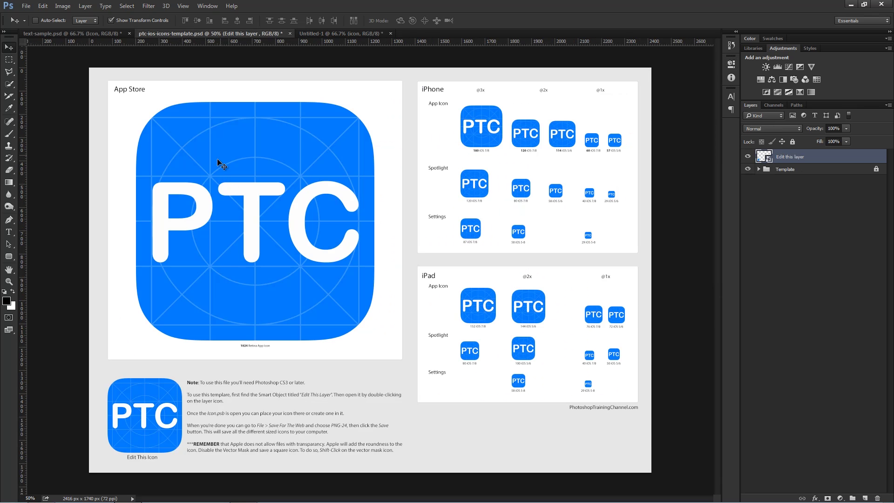
double_click(764, 158)
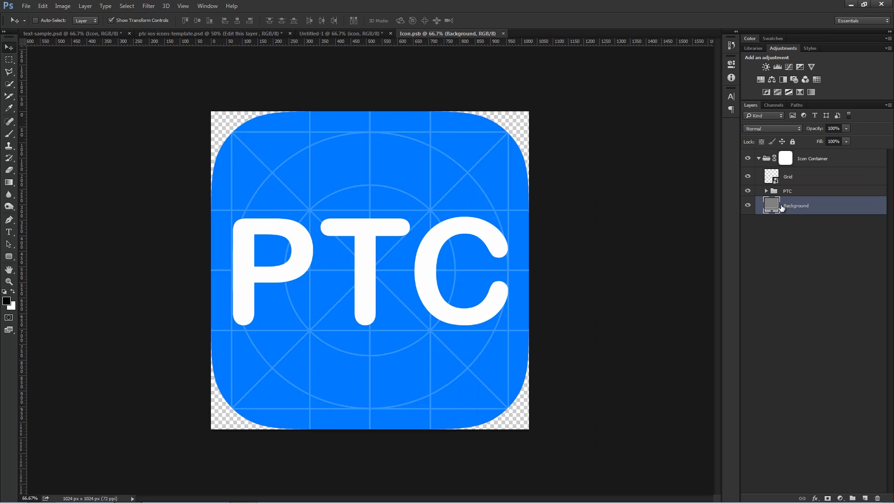
- Hide the Grid and PTC layers in Icon.psb, keeping the background visible, then return to Untitled-1
left_click(747, 177)
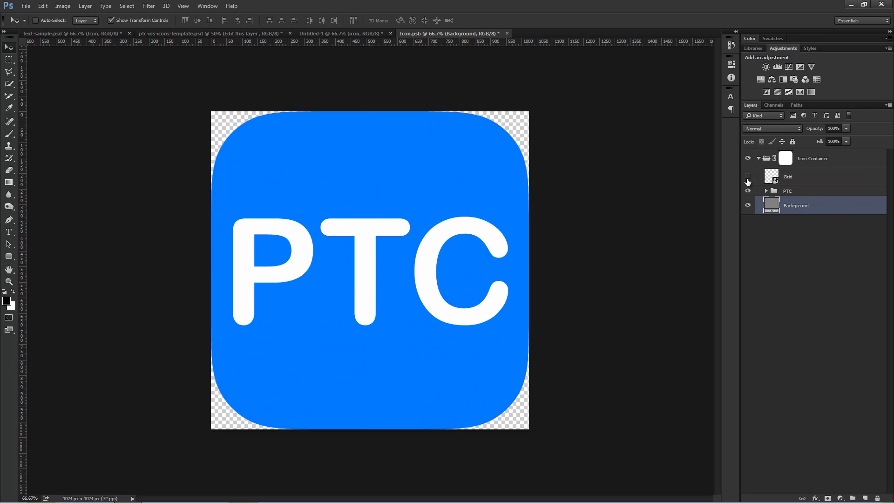
left_click(747, 191)
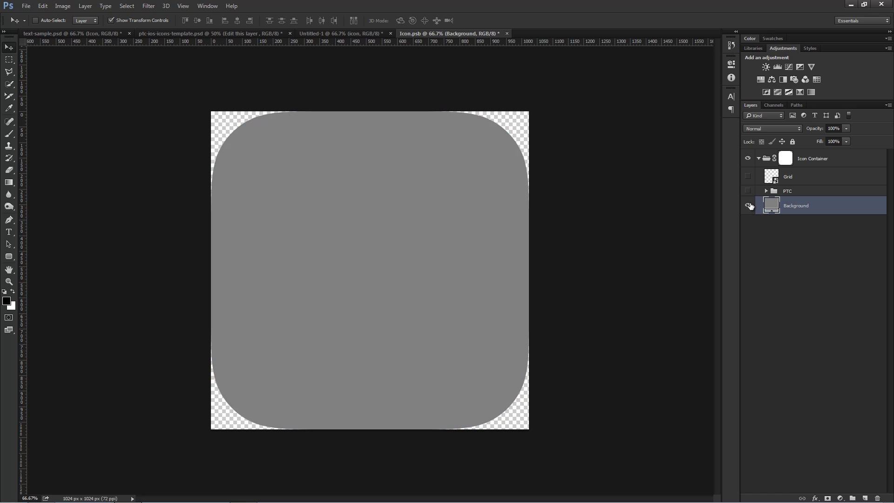
left_click(747, 205)
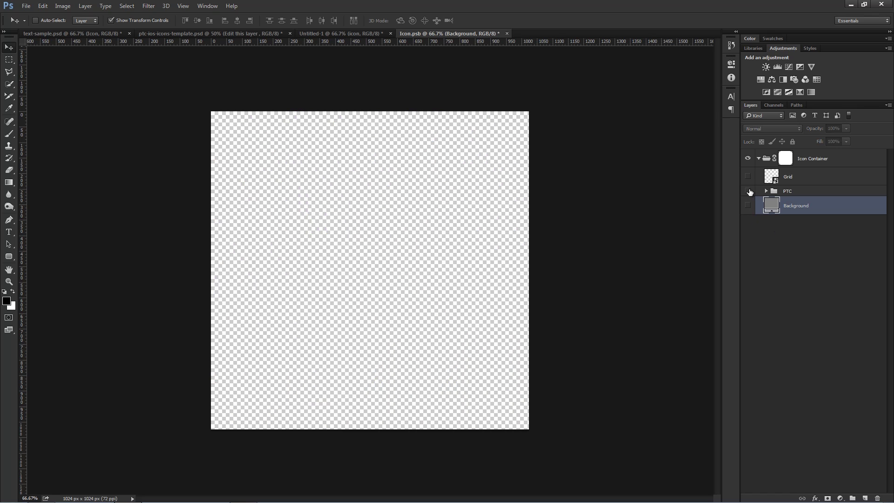
left_click(747, 191)
left_click(748, 190)
left_click(748, 177)
left_click(747, 205)
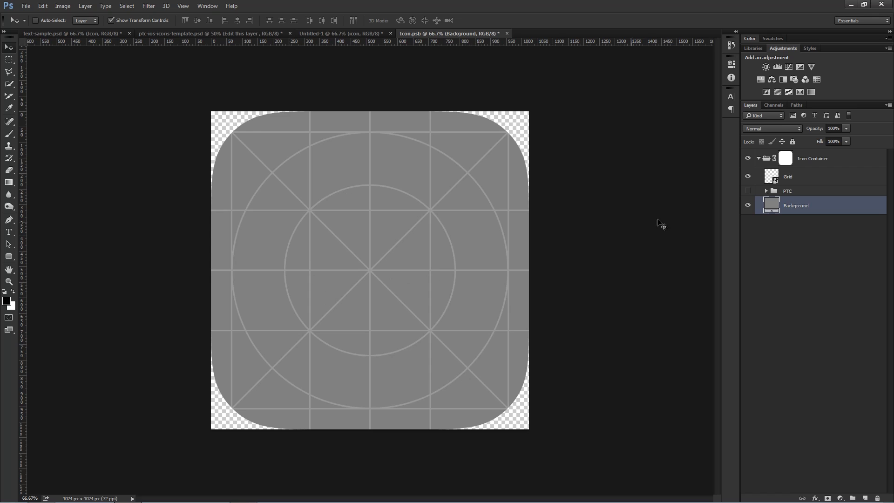
left_click(748, 177)
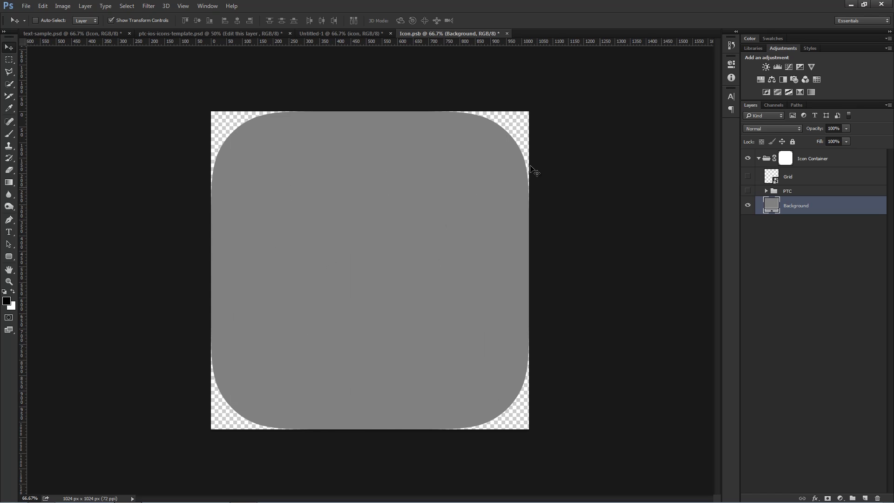
left_click(346, 34)
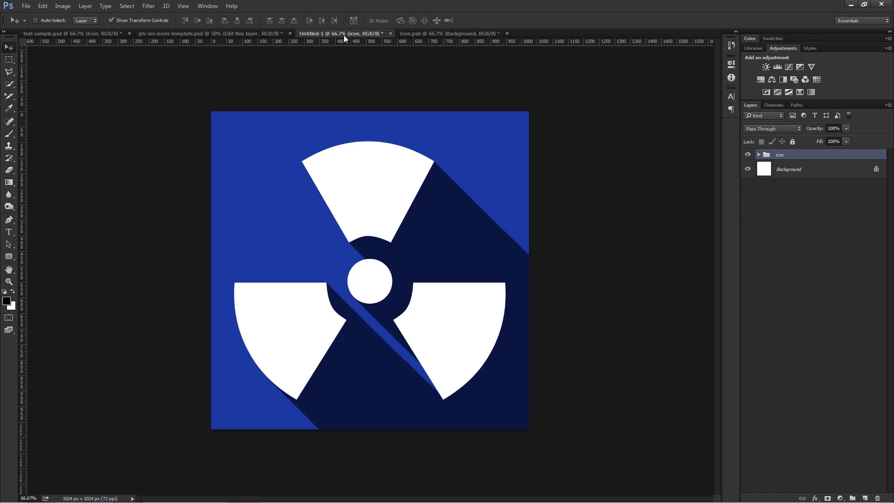
- Drag the radiation icon group from Untitled-1 into the Icon.psb canvas
left_click(747, 155)
left_click(747, 155)
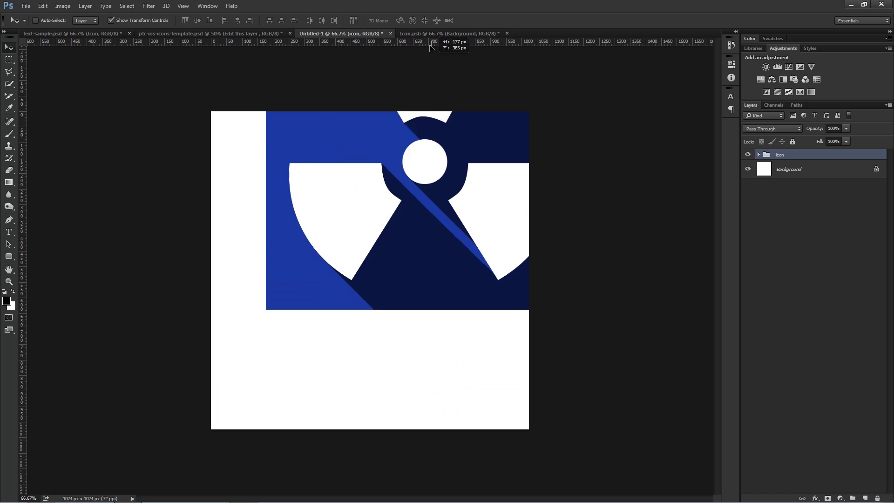
left_click_drag(431, 34, 398, 205)
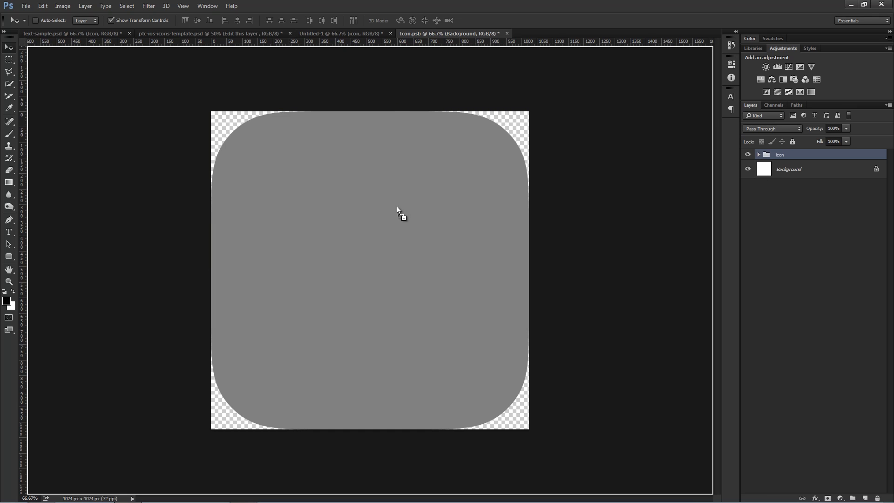
left_click_drag(386, 267, 386, 267)
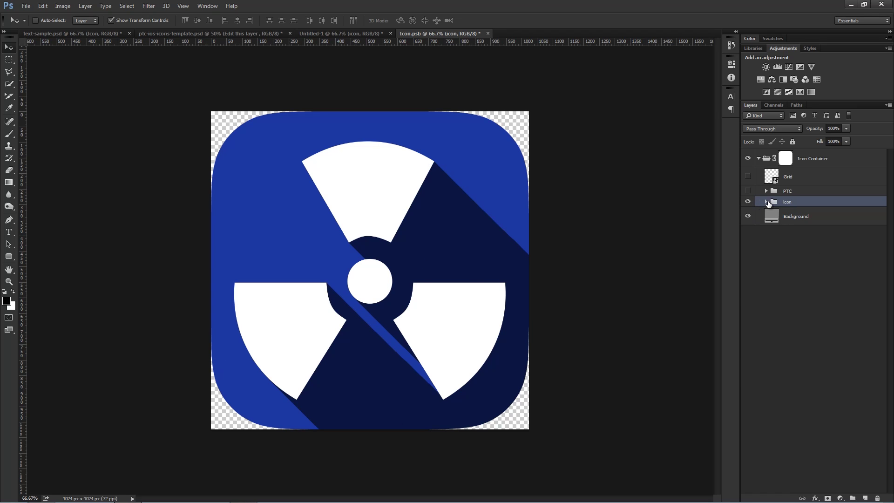
- Disable the Icon Container's rounded-corner mask, save Icon.psb, and view the updated template
left_click(766, 202)
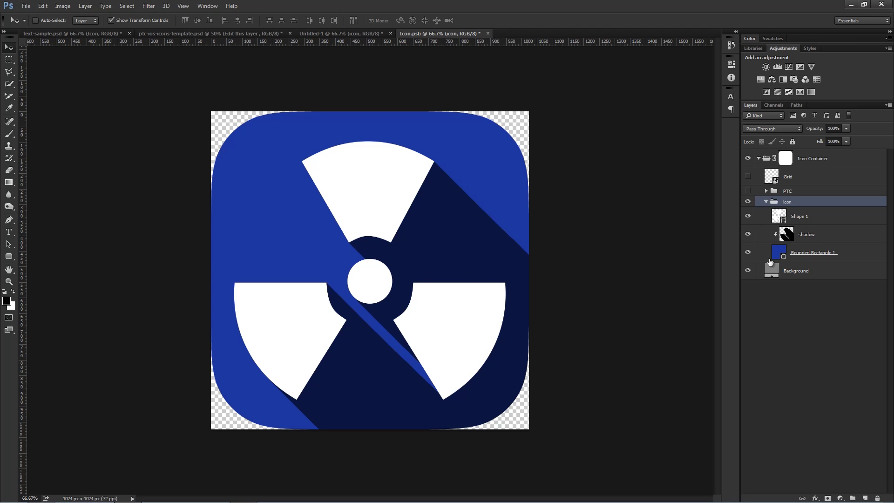
left_click(790, 254)
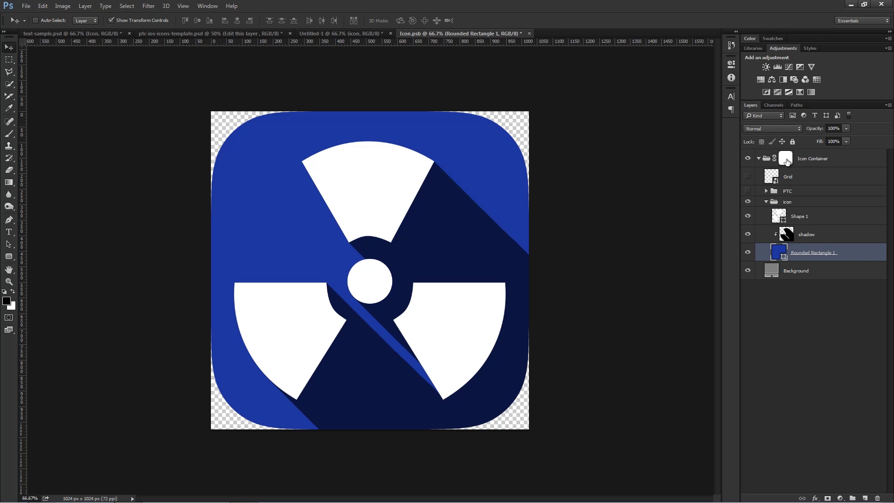
left_click(786, 161, "shift")
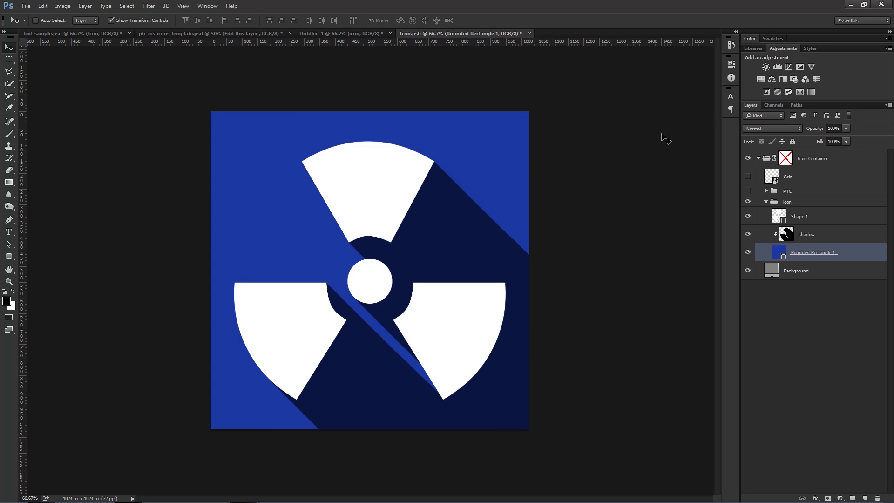
key("ctrl+s")
left_click(192, 35)
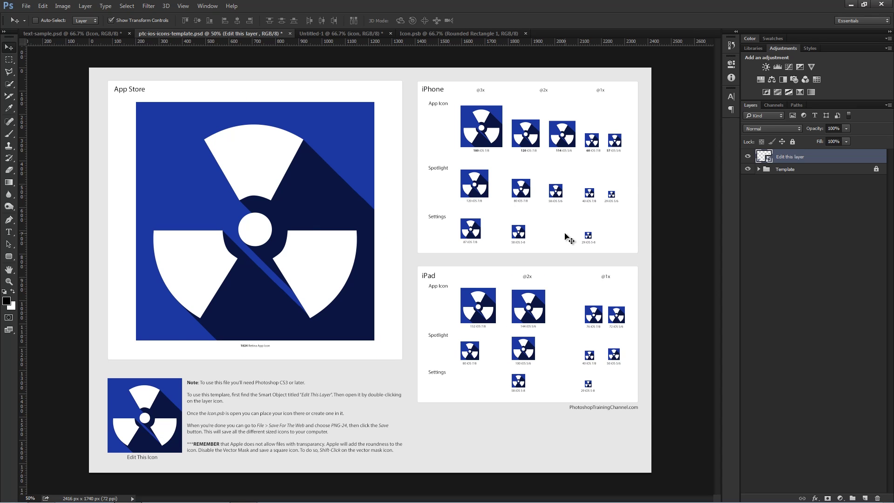
- Export all icon slices as PNG-24 through Save for Web into the tutorial folder
scroll(568, 239, "down", 1)
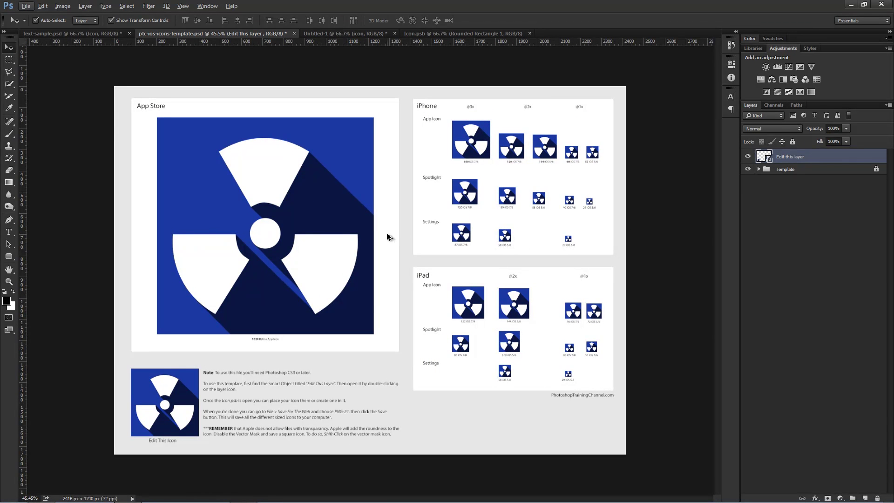
key("ctrl+alt+shift+s")
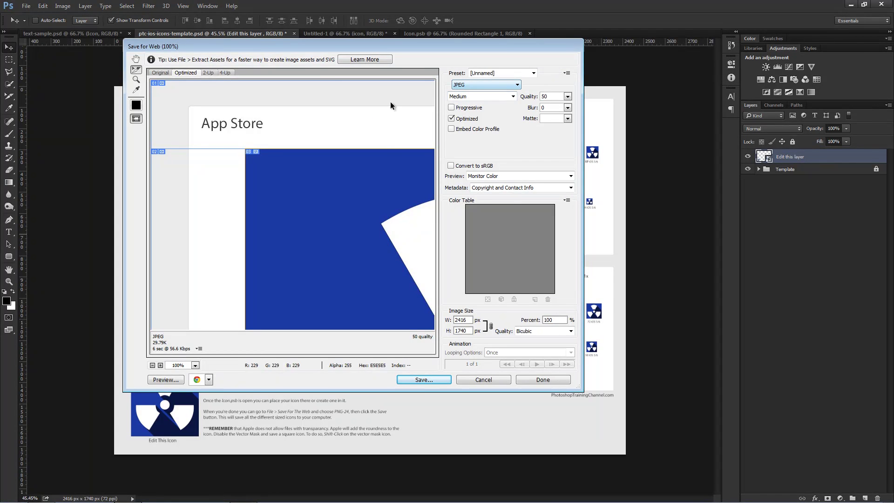
left_click_drag(282, 49, 254, 77)
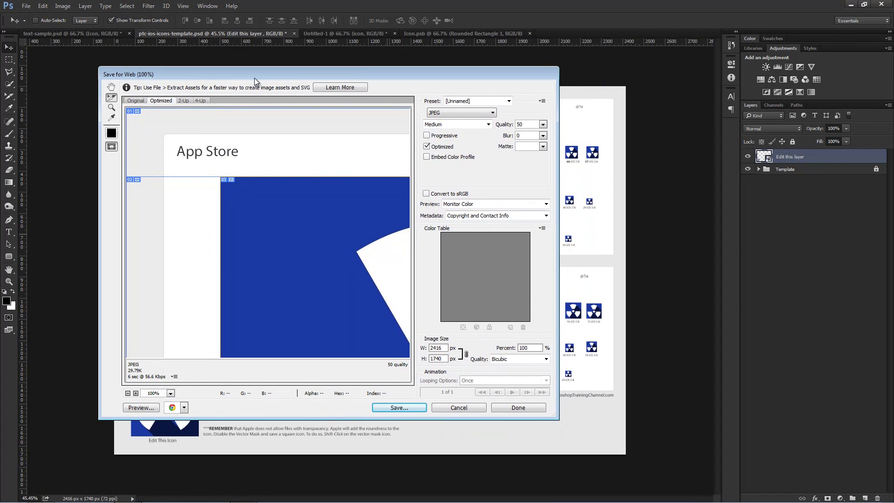
left_click(447, 118)
left_click(445, 141)
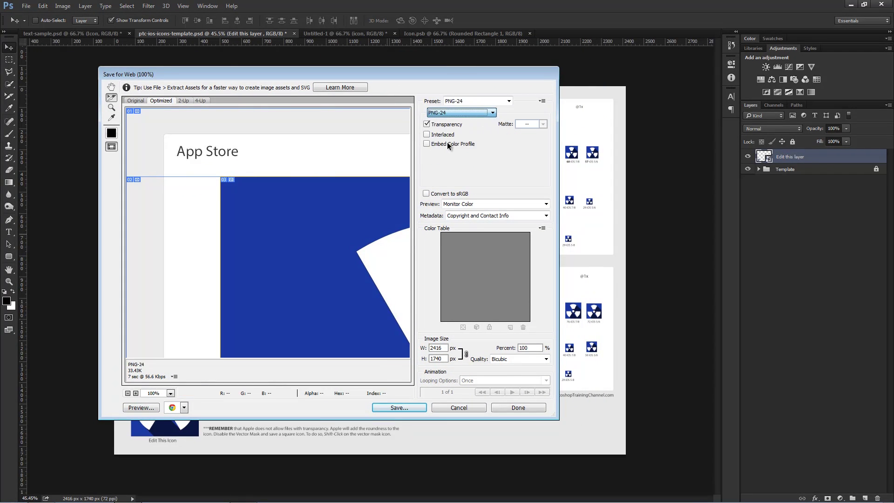
left_click(406, 406)
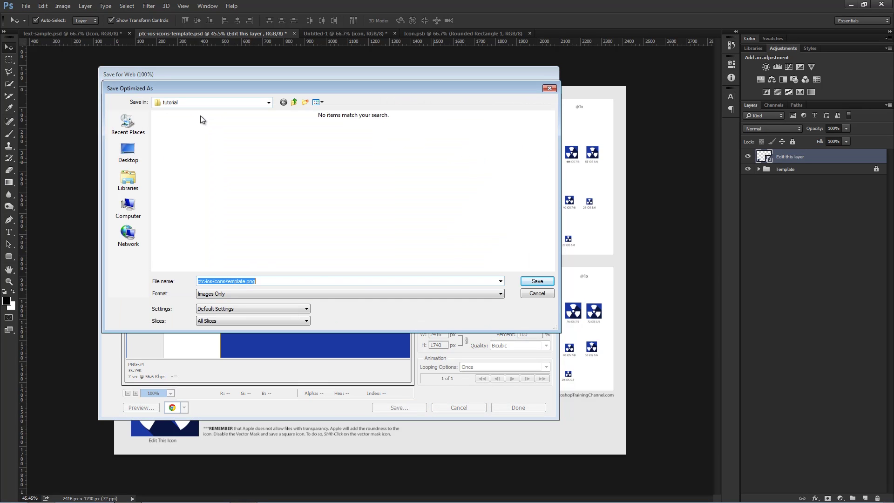
left_click(537, 281)
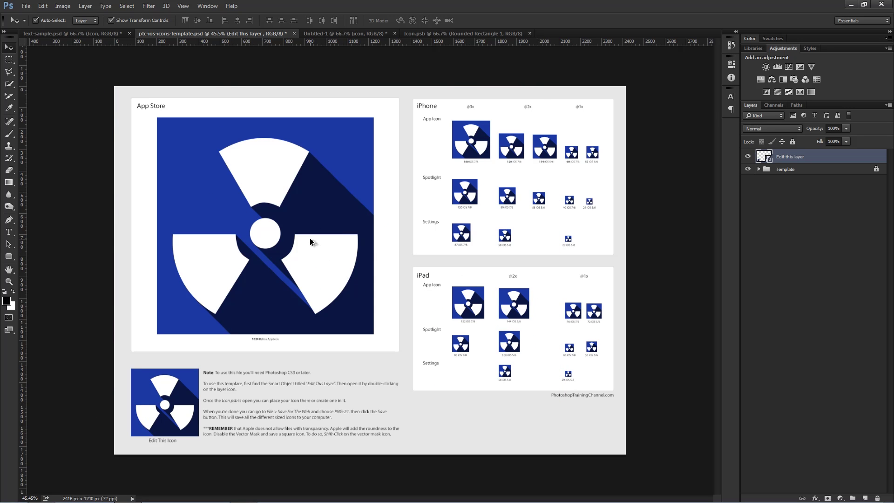
- Reopen Save for Web to check the exported images folder, then cancel and close
key("ctrl")
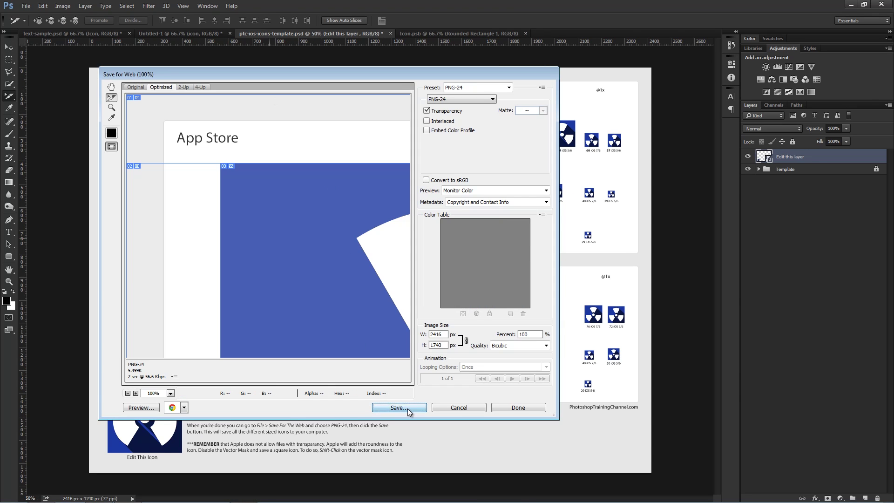
left_click(407, 409)
left_click_drag(287, 257, 322, 157)
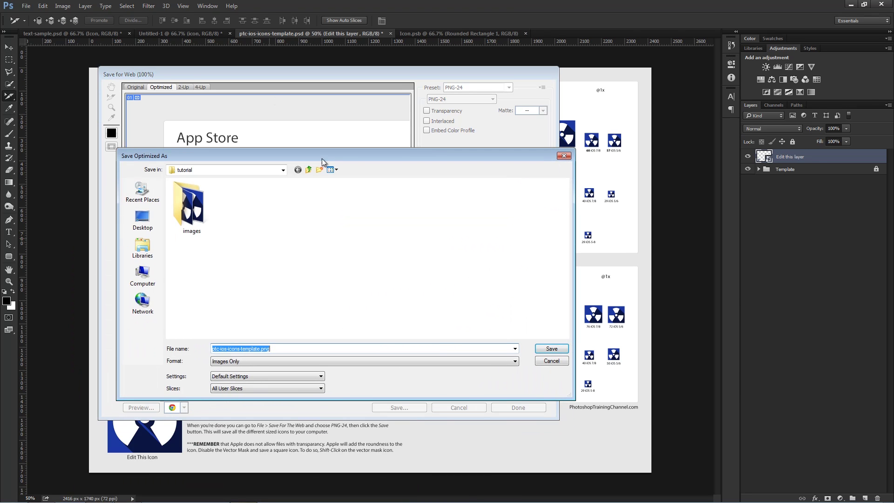
double_click(183, 218)
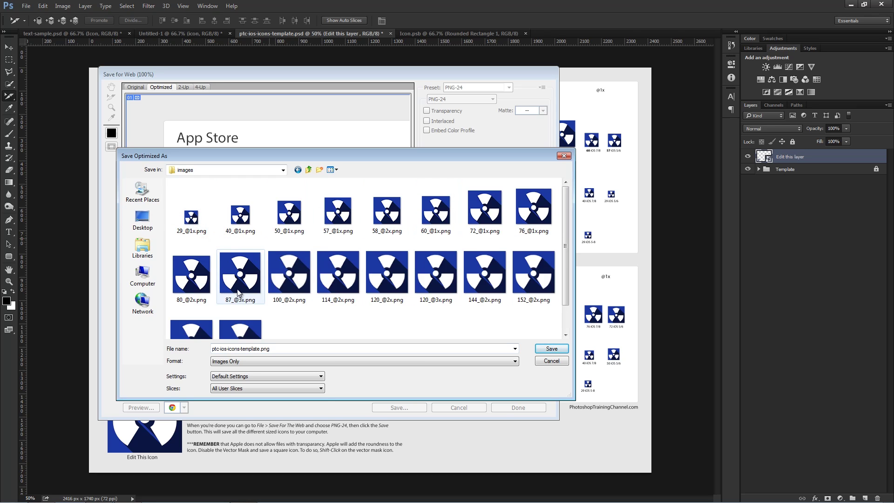
scroll(237, 292, "down", 1)
left_click(551, 361)
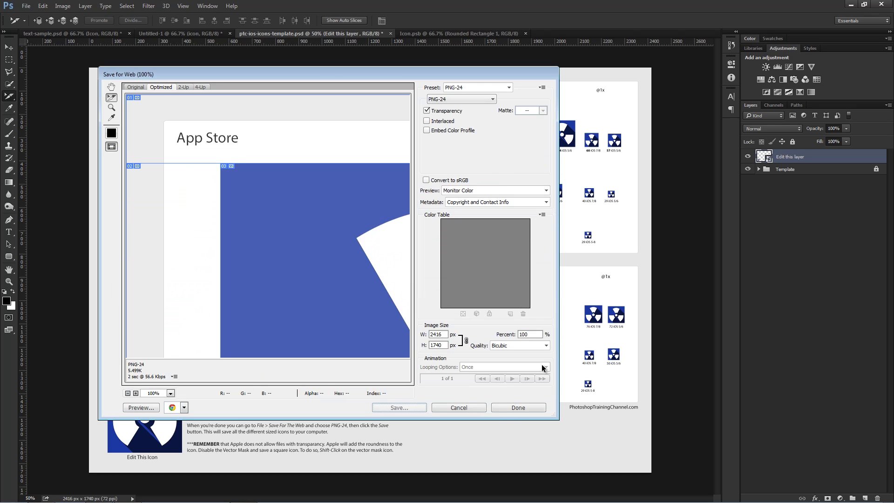
left_click(470, 407)
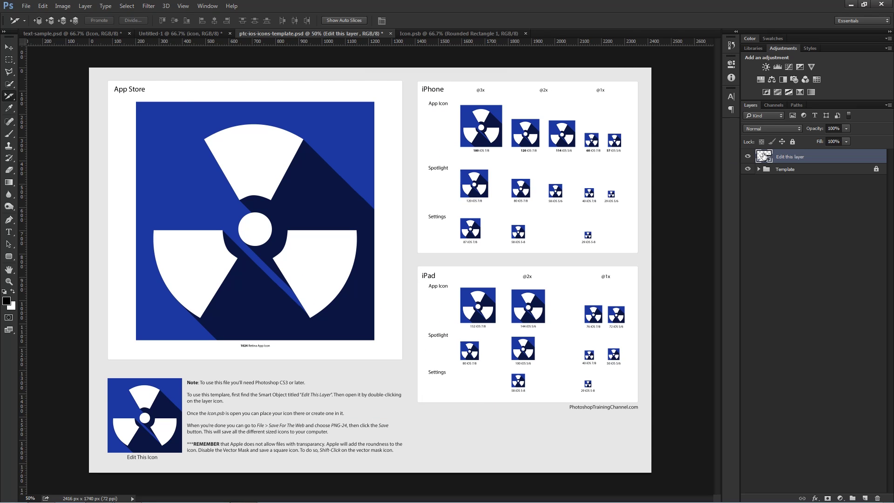
- Recolour the icon smart object's Rounded Rectangle 1 background to hot pink
double_click(763, 156)
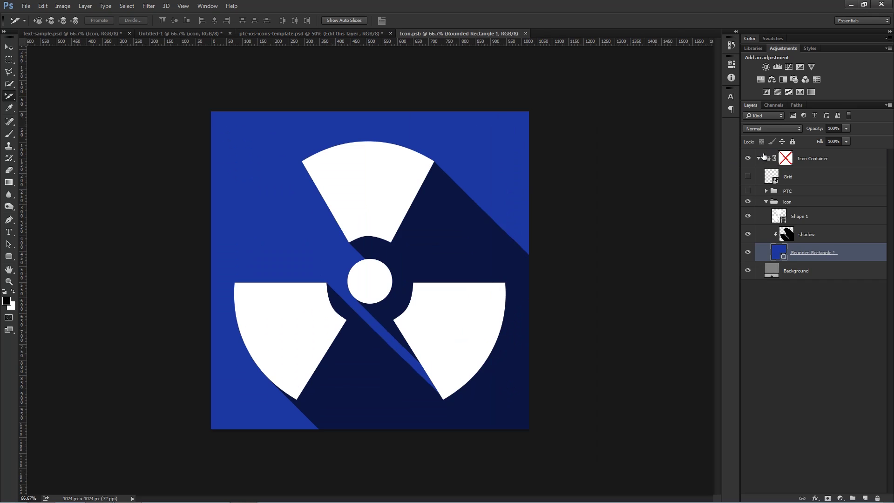
double_click(777, 253)
left_click(700, 230)
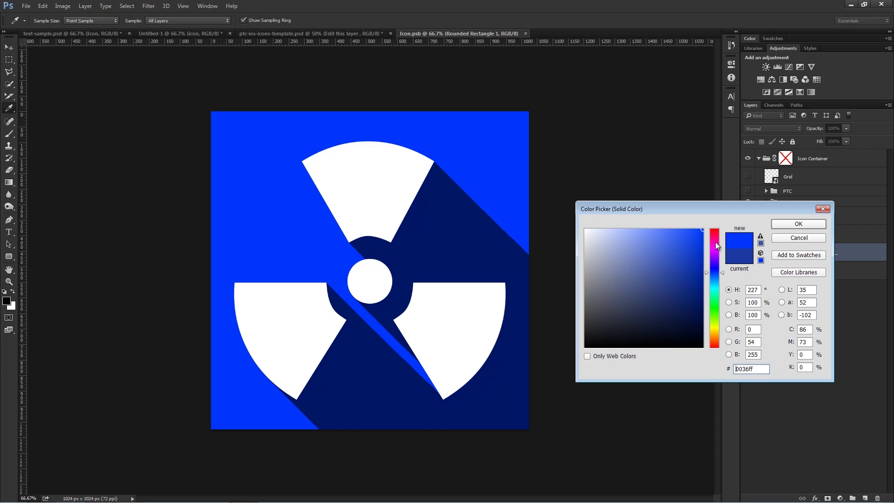
left_click(715, 242)
left_click(797, 224)
- Save the smart object, check the pink template icons, and start a File > New document
key("ctrl+s")
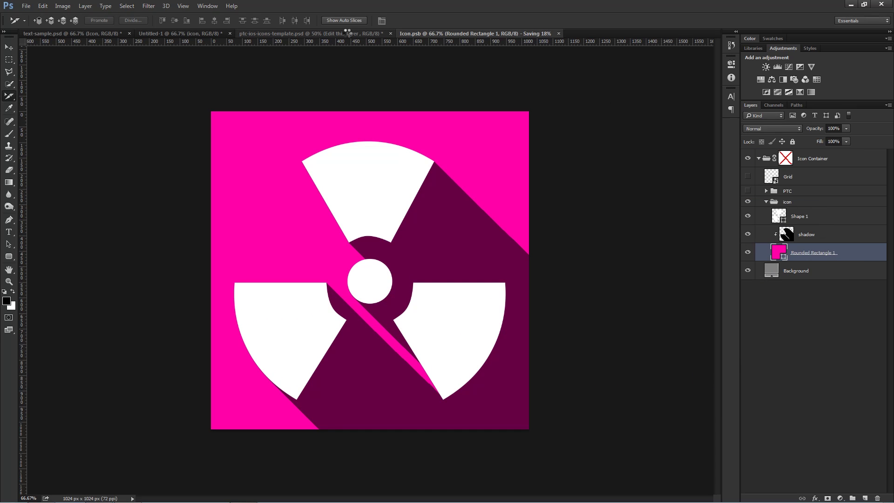
left_click(344, 33)
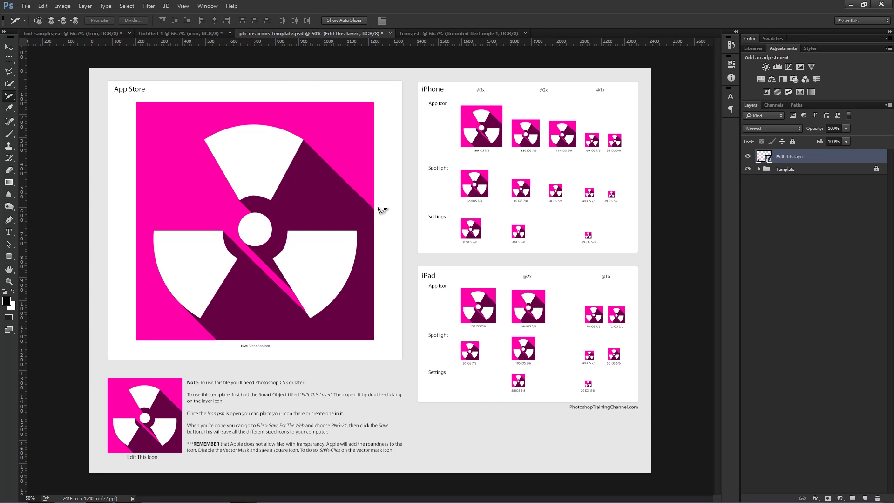
left_click(26, 6)
left_click(39, 16)
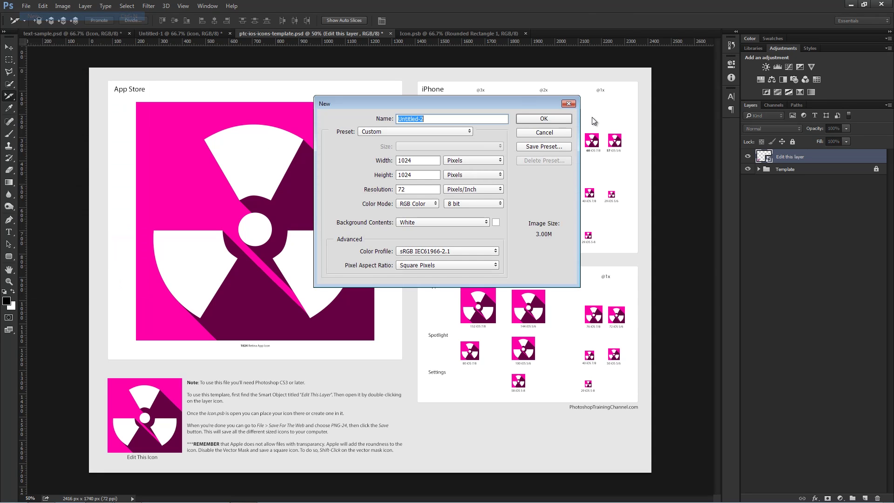
- Create the 1024 × 1024 document and draw a blue 288 × 288 px rounded square near the top-left
left_click(547, 120)
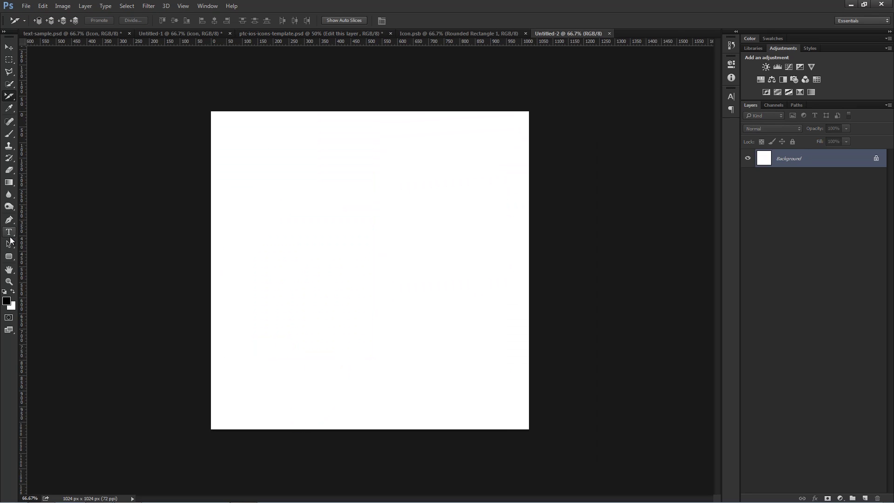
left_click(9, 256)
left_click_drag(246, 143, 336, 232)
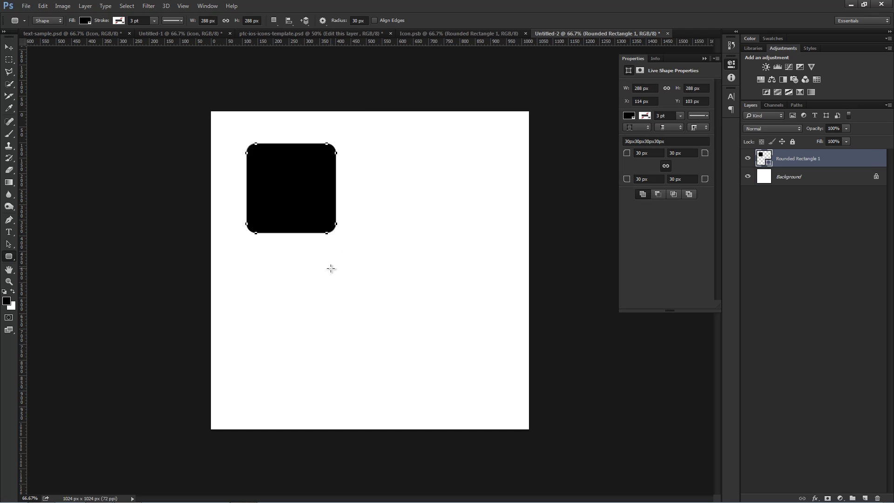
left_click(627, 117)
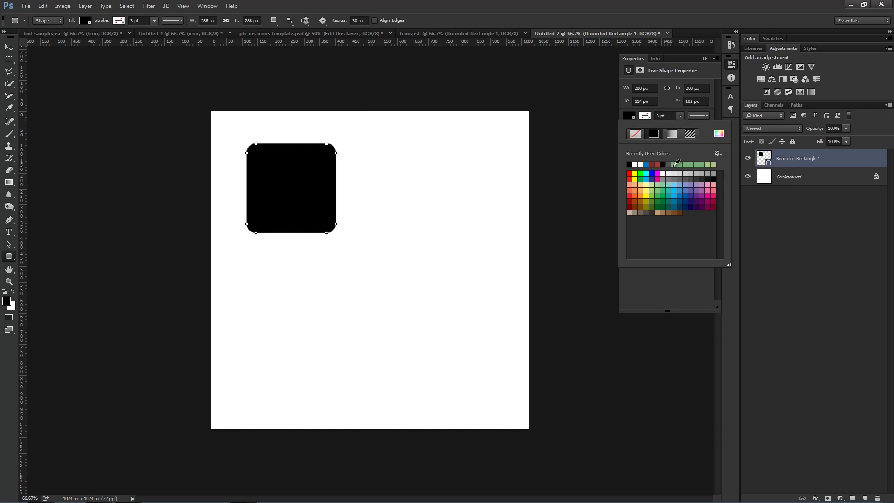
left_click(646, 164)
left_click(668, 275)
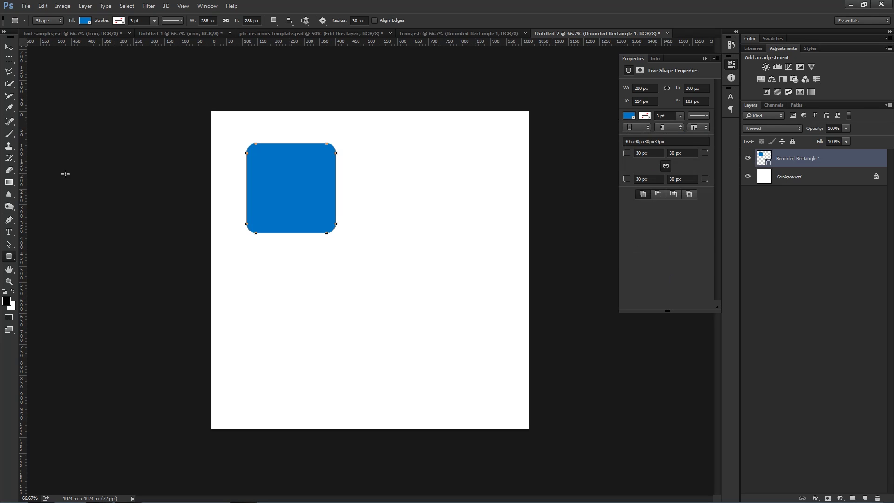
right_click(8, 256)
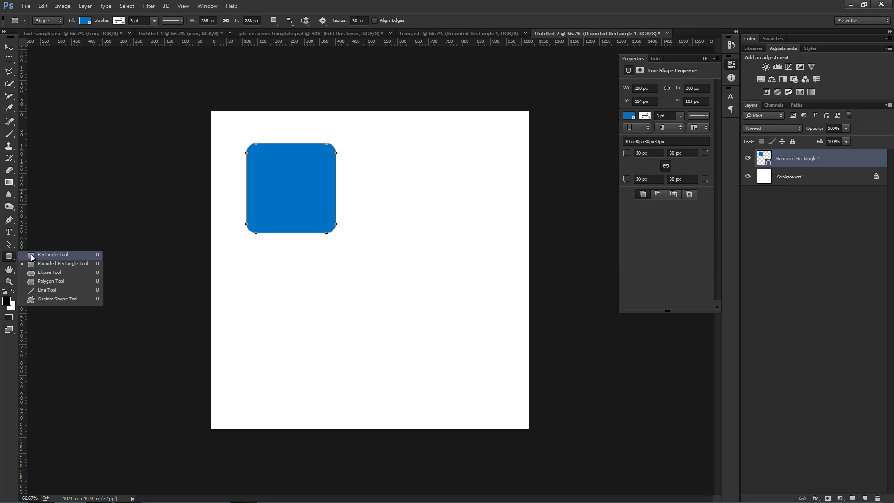
- Draw the preset clock custom shape on a new layer beside the blue square
left_click(45, 298)
left_click(361, 21)
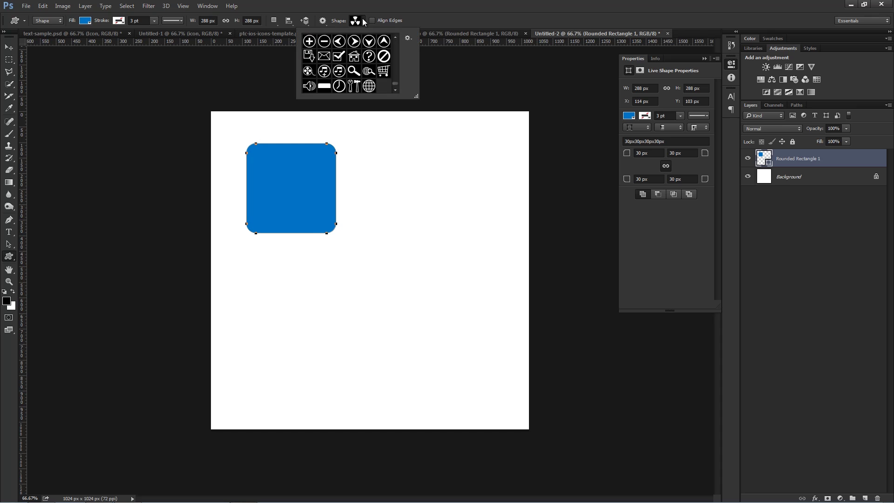
left_click(339, 87)
left_click(363, 22)
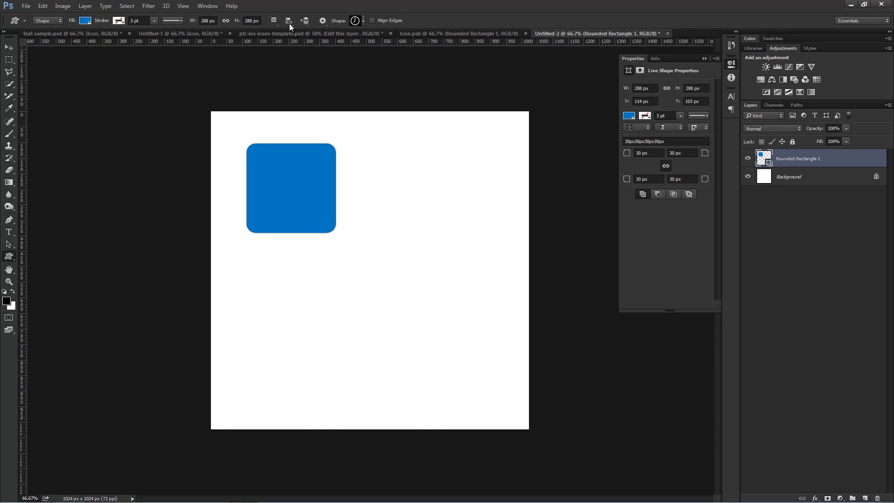
left_click(276, 20)
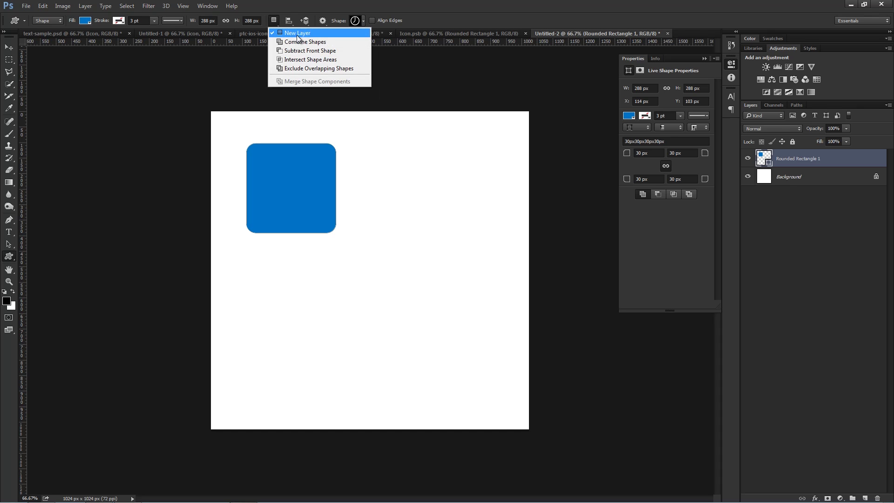
left_click_drag(357, 151, 436, 244)
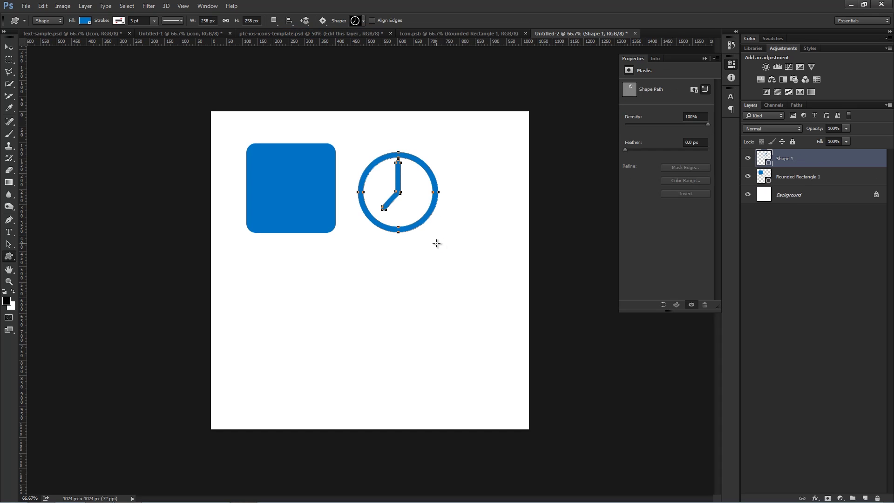
- Fill the clock white (ffffff) and move it onto the blue rounded square
double_click(762, 158)
type("ffffff")
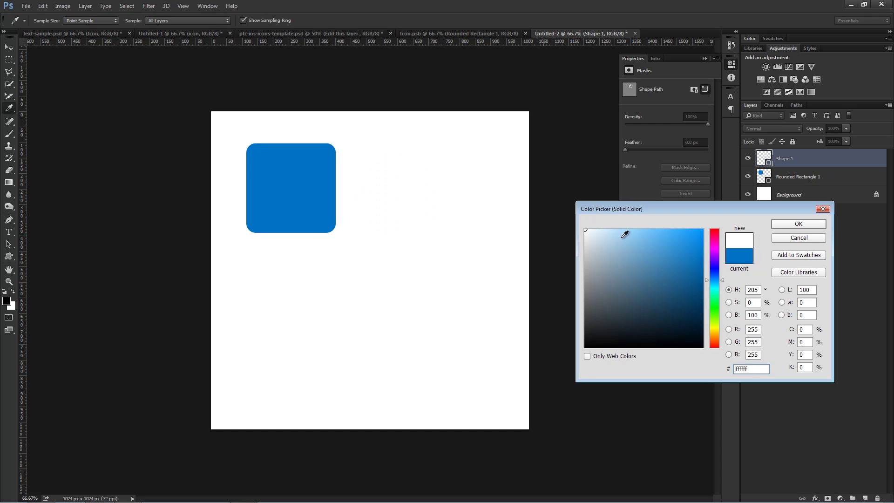
left_click(797, 224)
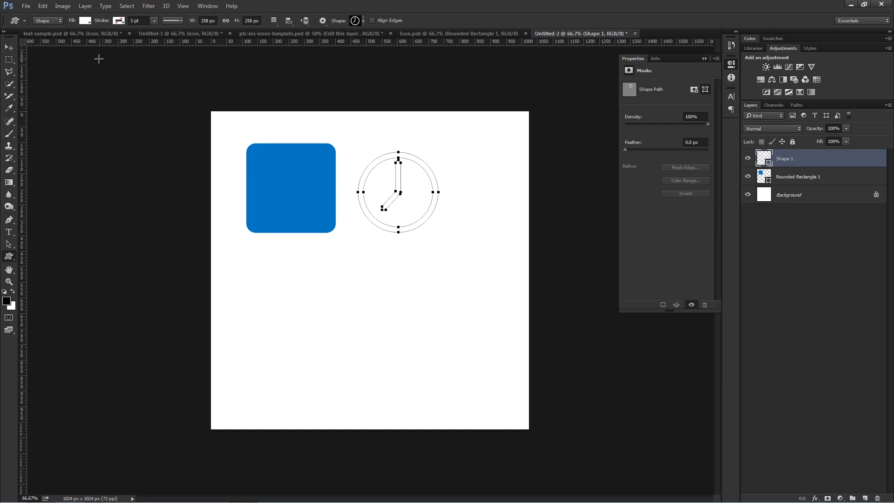
left_click(9, 47)
left_click_drag(416, 191, 307, 189)
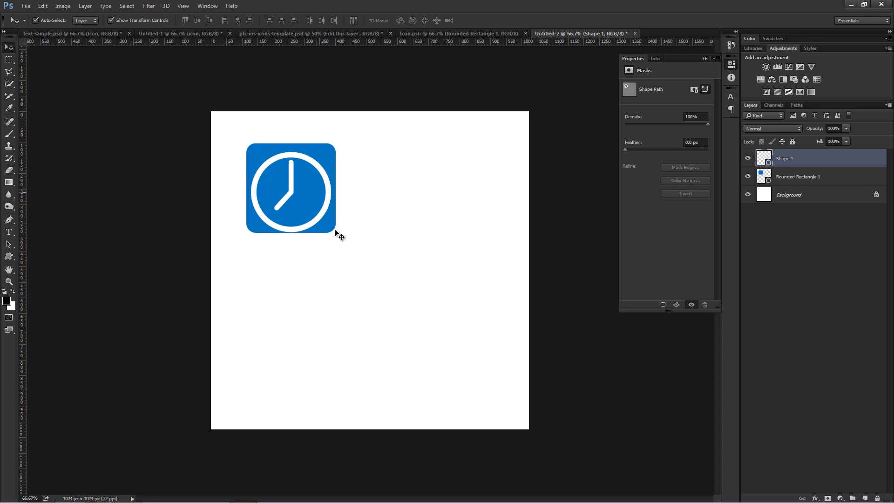
- Scale the white clock down to about 80% with Free Transform
key("ctrl+t")
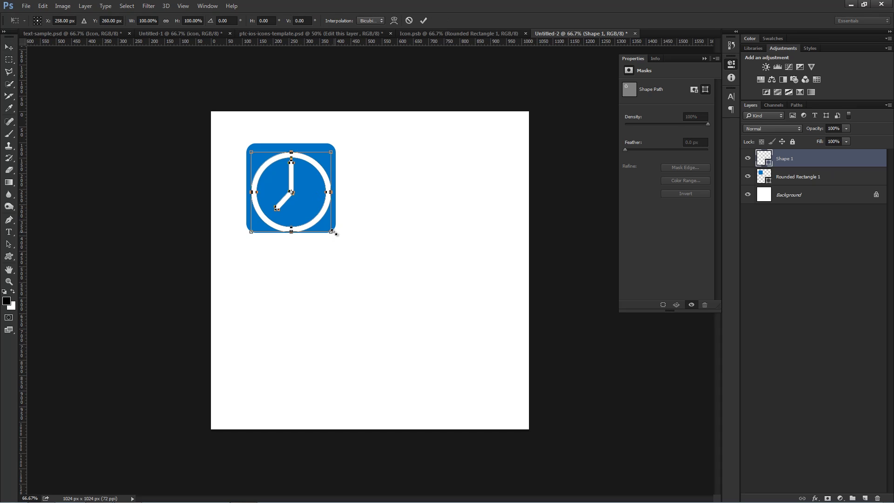
left_click_drag(331, 232, 323, 223)
key("Return")
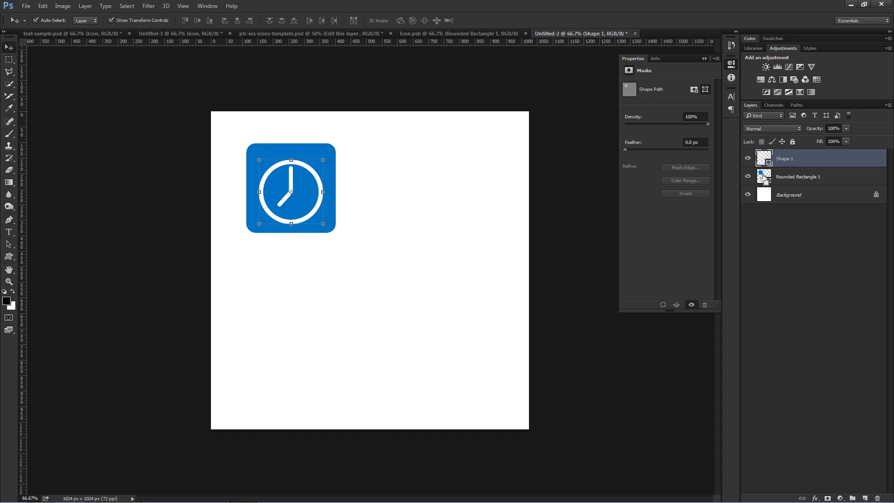
- Centre the clock vertically and horizontally on the rounded square, then select both layers
key("ctrl")
left_click(765, 178, "ctrl")
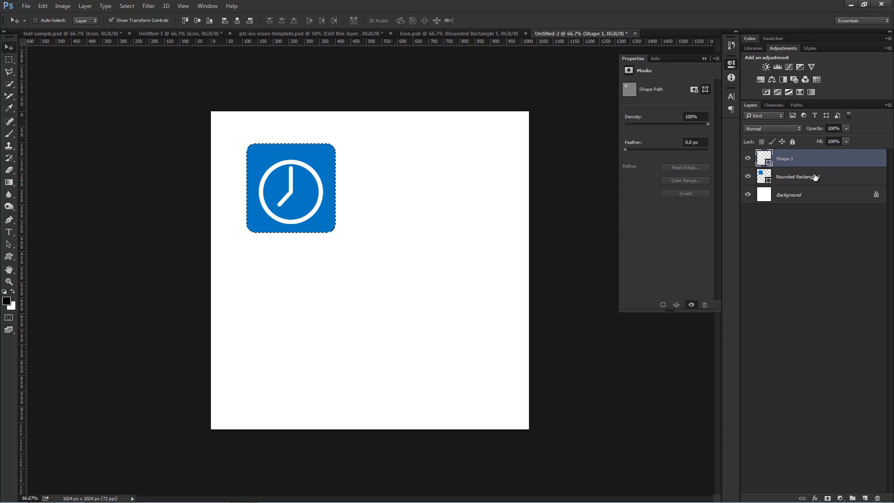
left_click(197, 21)
left_click(236, 21)
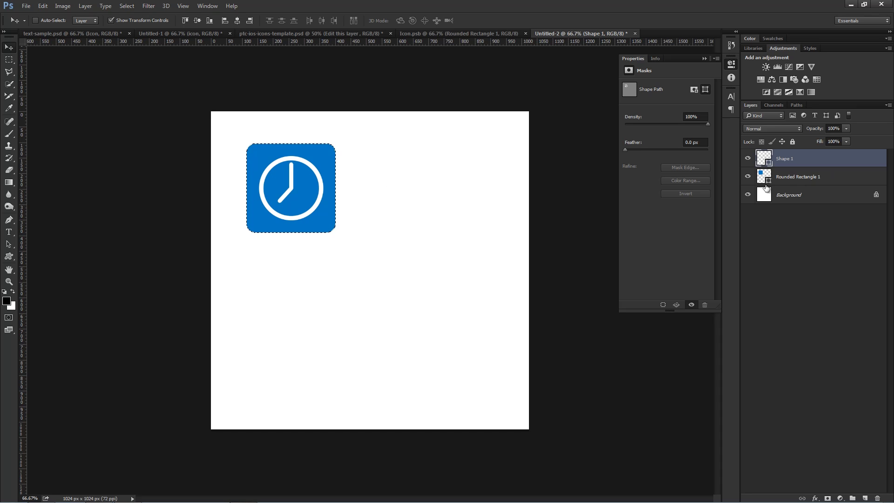
key("ctrl")
key("ctrl+d")
left_click(796, 177, "shift")
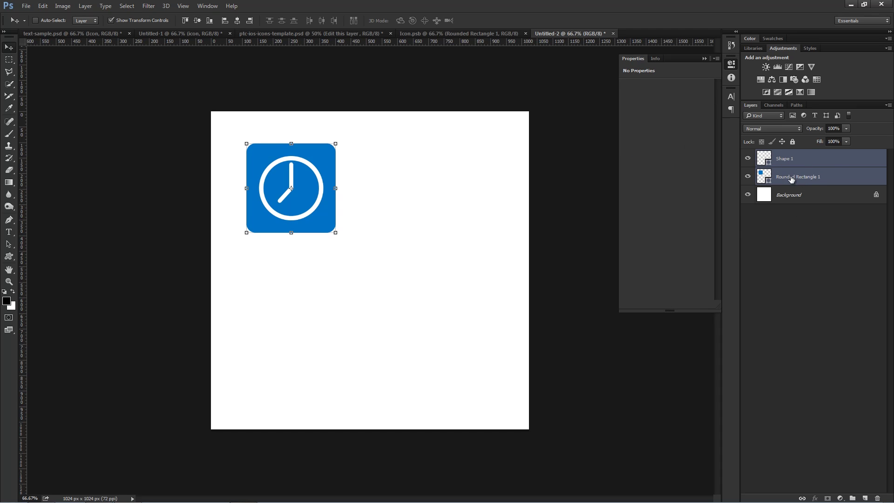
- Convert clock and square into one smart object, then duplicate it right at 176 px
right_click(833, 164)
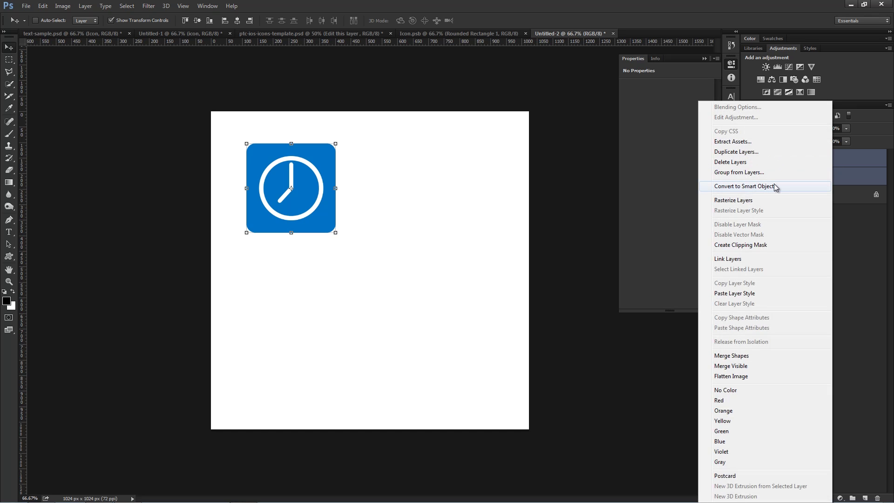
left_click(772, 186)
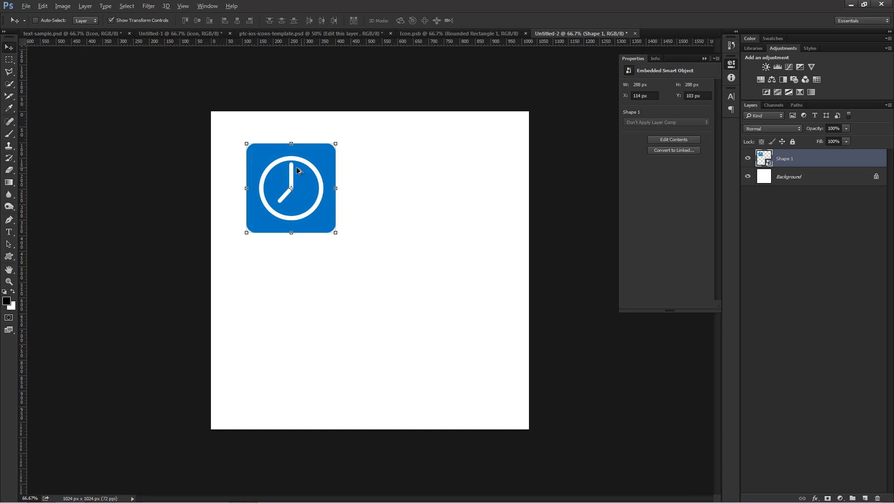
left_click_drag(283, 168, 390, 169)
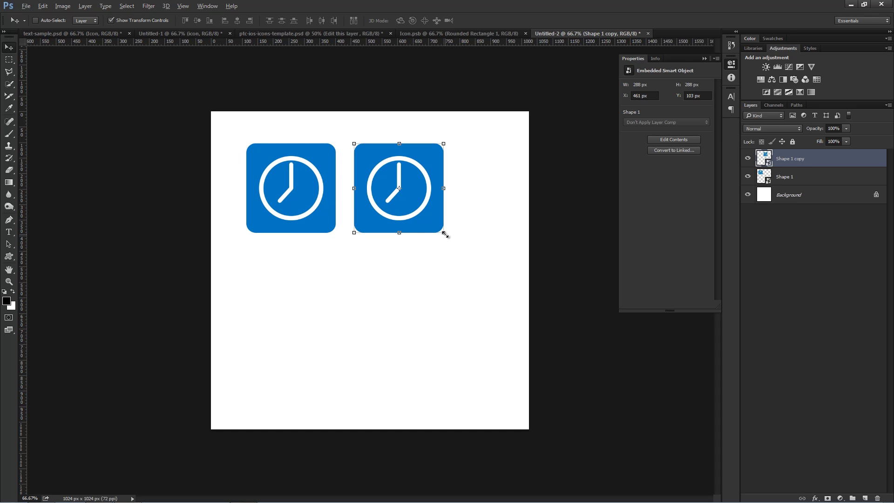
left_click_drag(444, 233, 424, 220)
key("Return")
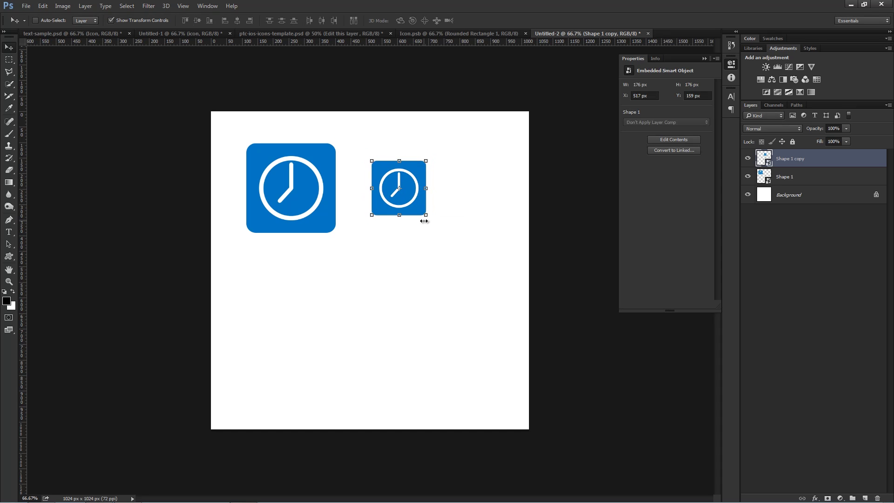
- Duplicate the 176 px icon to its right and scale that copy to 101 px
left_click_drag(386, 182, 469, 184)
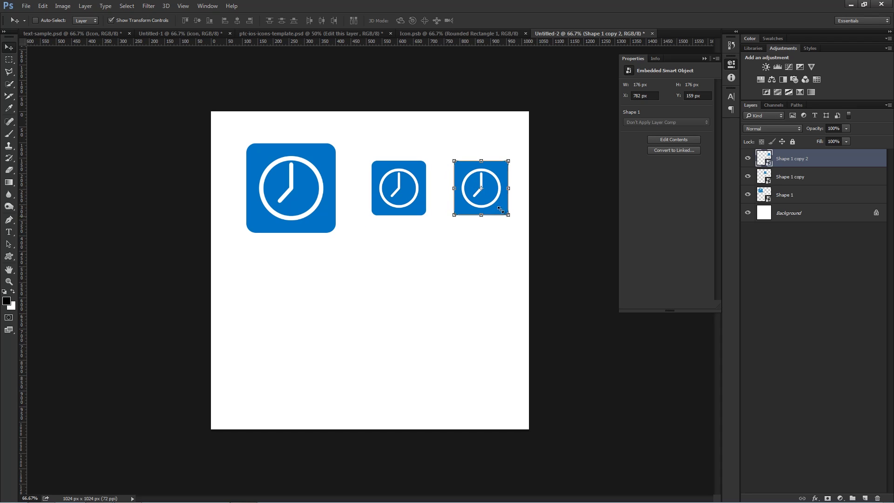
left_click_drag(508, 216, 496, 204)
key("Return")
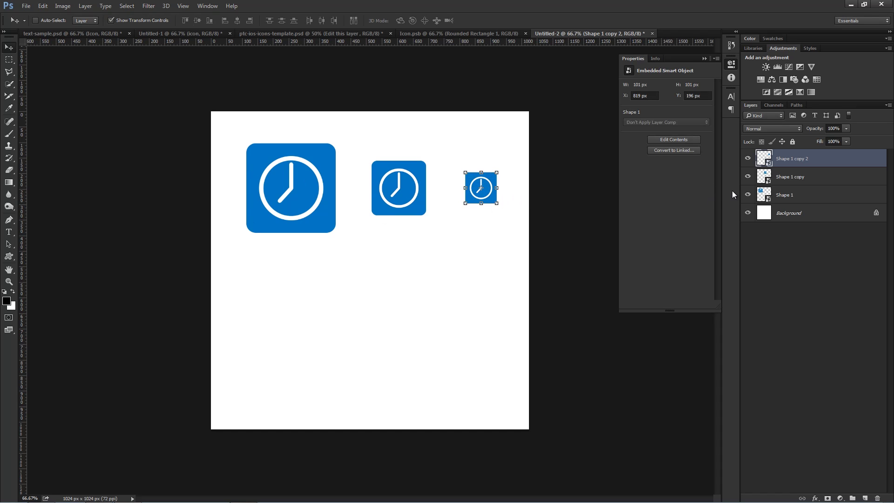
- Change the shared Shape 1 smart object's square fill to magenta c600ba and save it
double_click(764, 196)
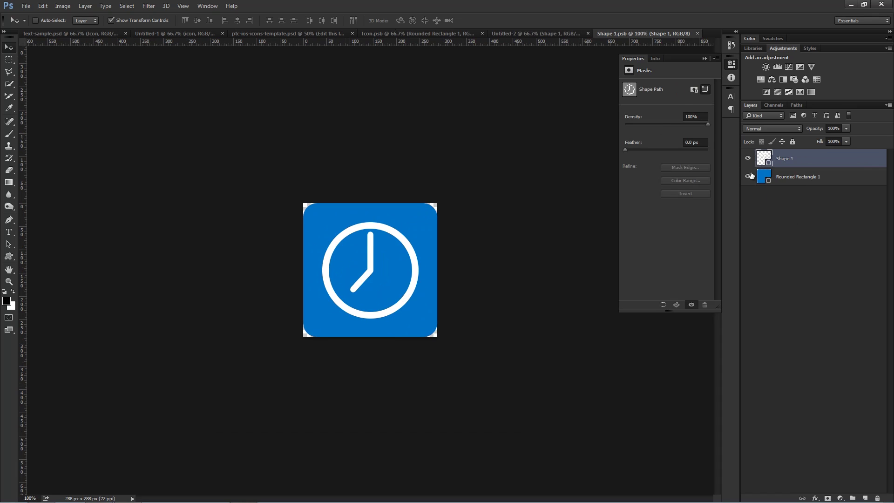
double_click(764, 176)
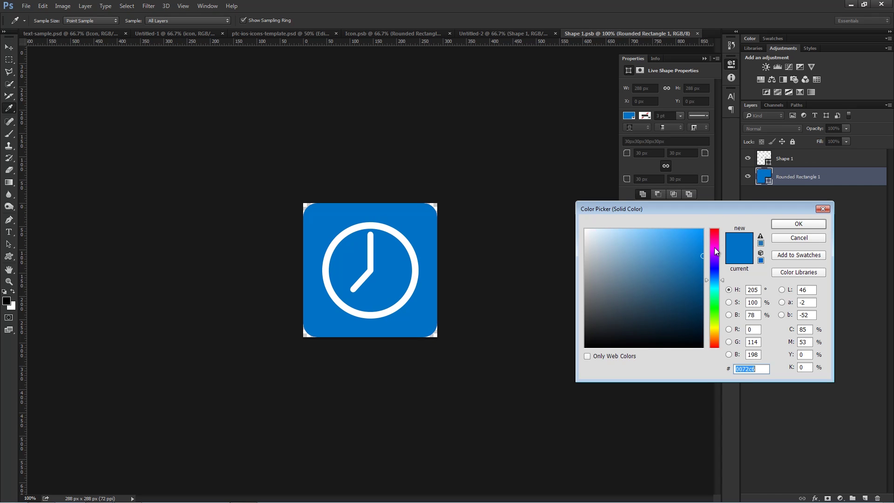
left_click(714, 247)
left_click(785, 225)
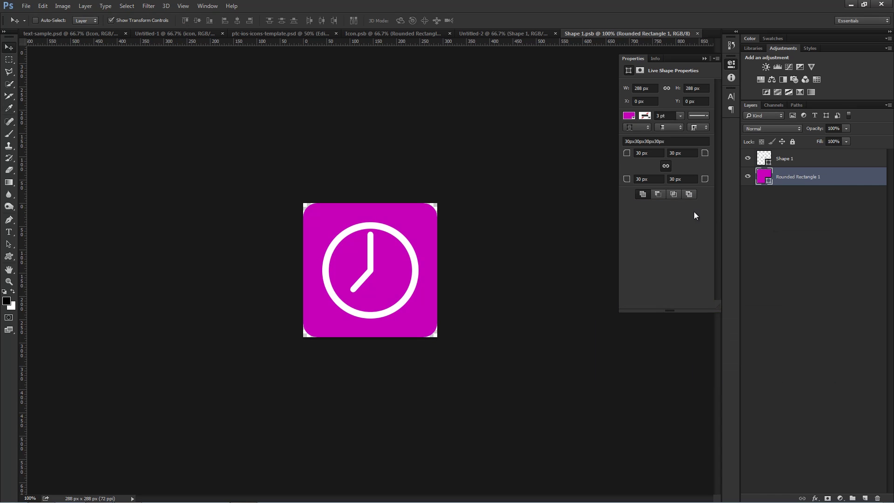
key("ctrl+s")
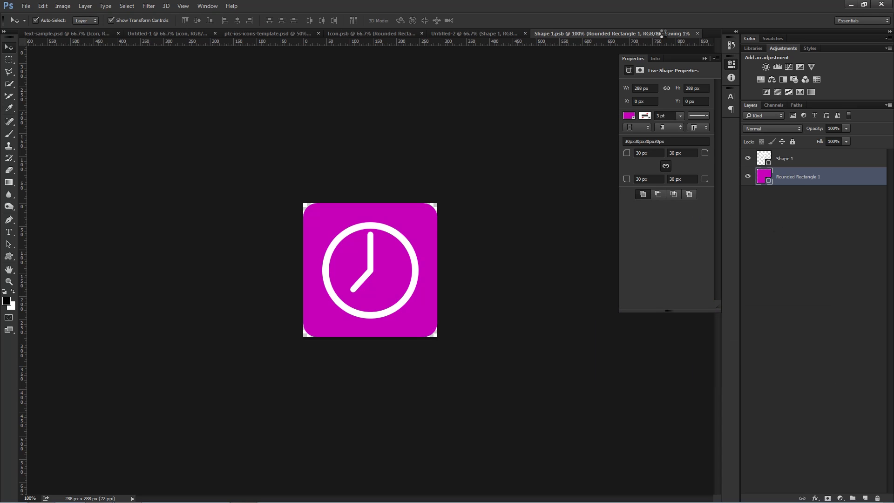
left_click(521, 33)
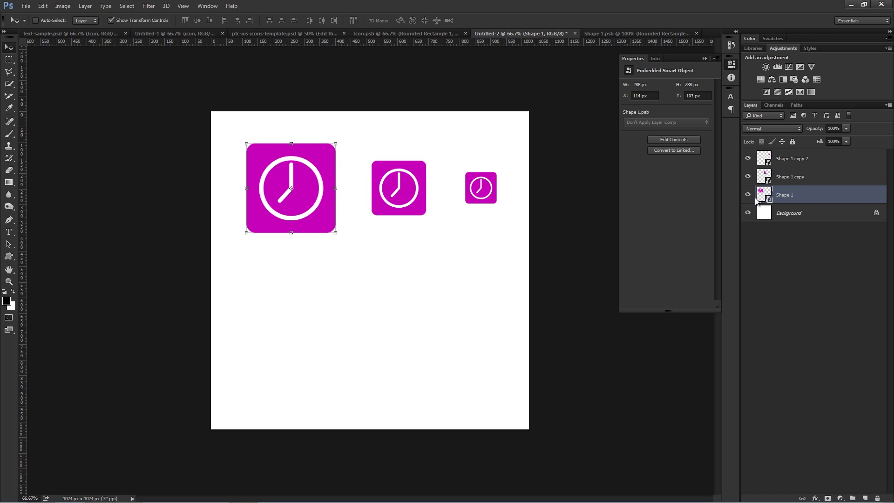
- Make a New Smart Object via Copy of the smallest icon and place it below
left_click(782, 156)
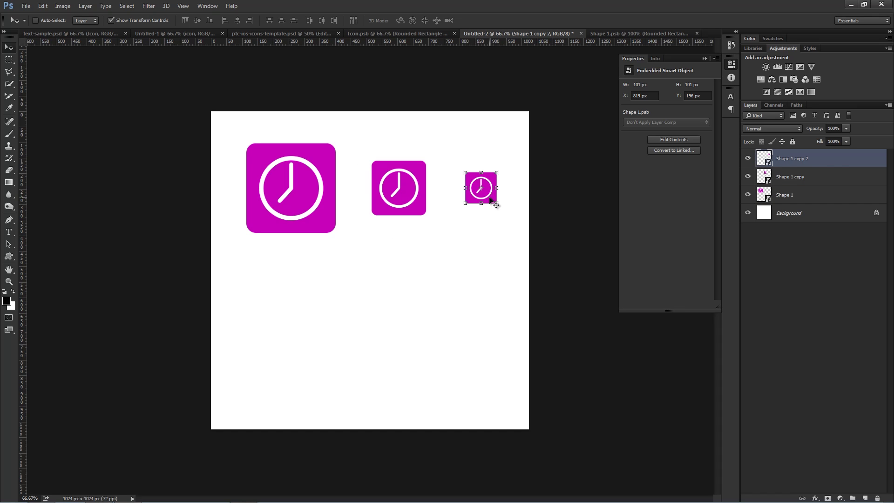
right_click(837, 158)
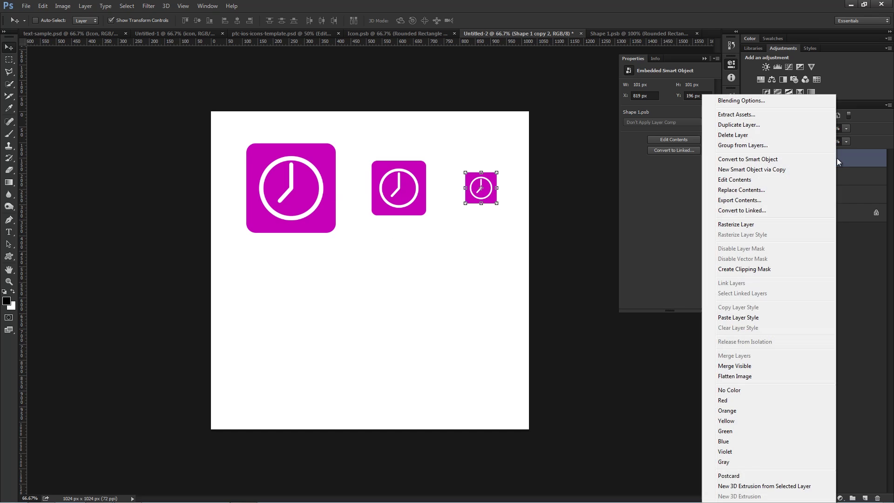
left_click(774, 169)
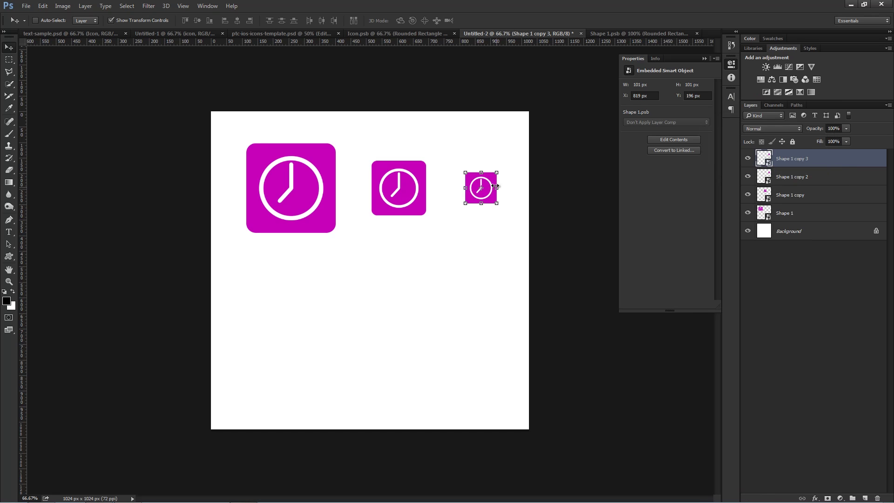
left_click_drag(487, 183, 487, 243)
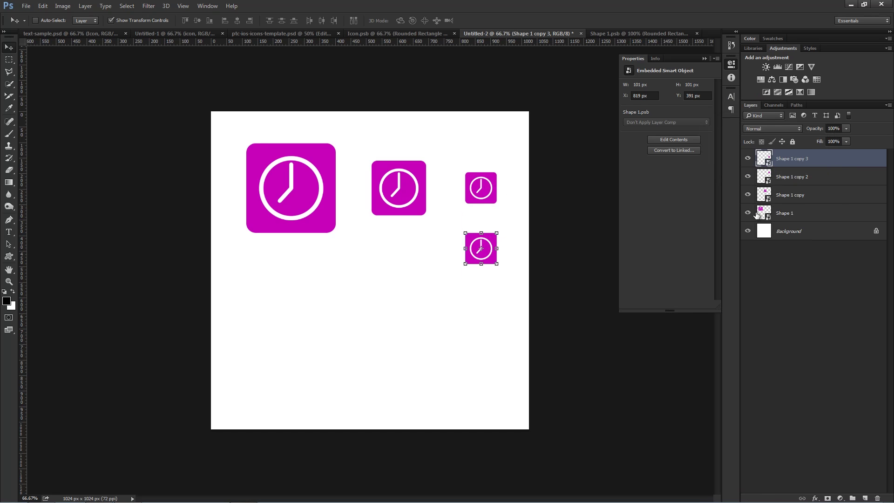
- Fill the shared smart object's rounded square green from the swatches and save it
double_click(759, 214)
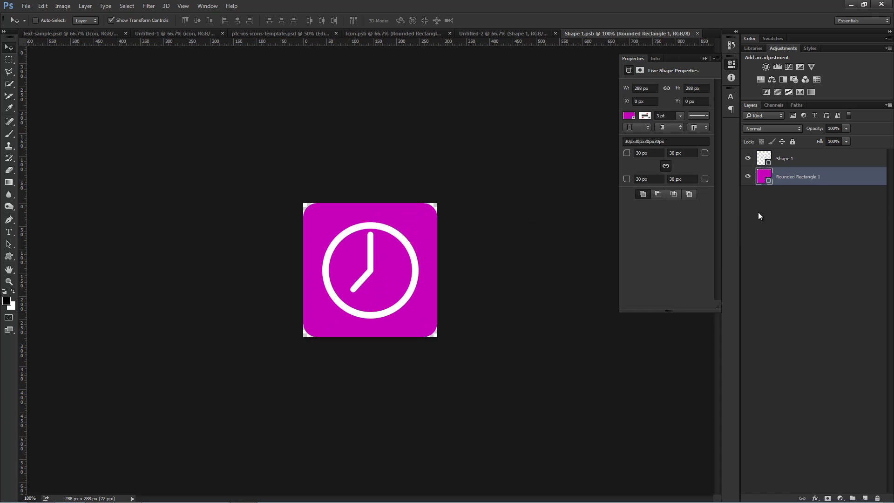
left_click(628, 116)
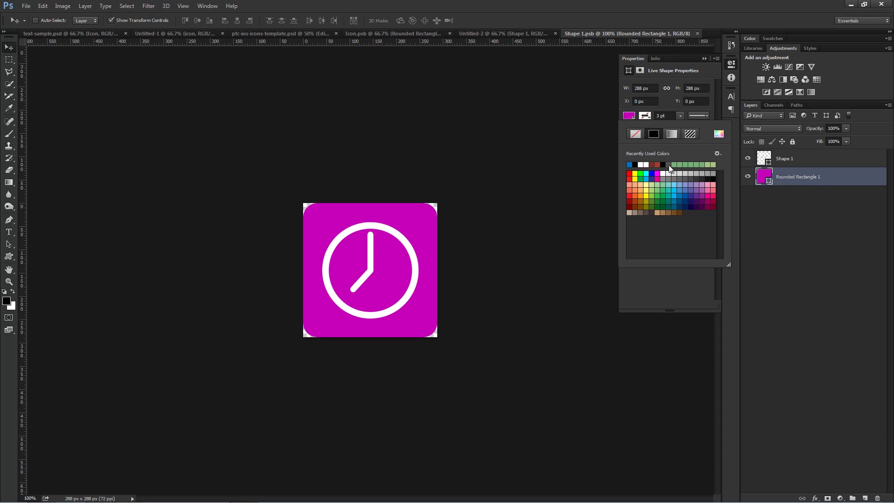
left_click(641, 176)
left_click(786, 218)
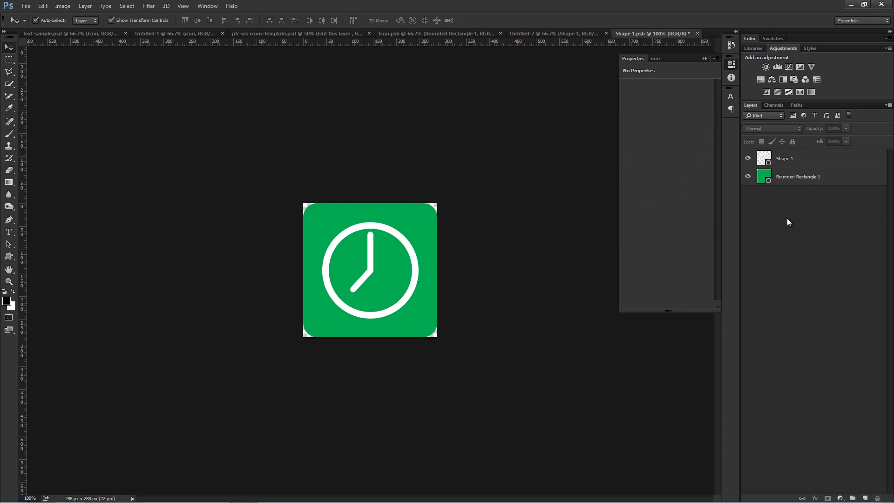
key("ctrl+s")
left_click(529, 34)
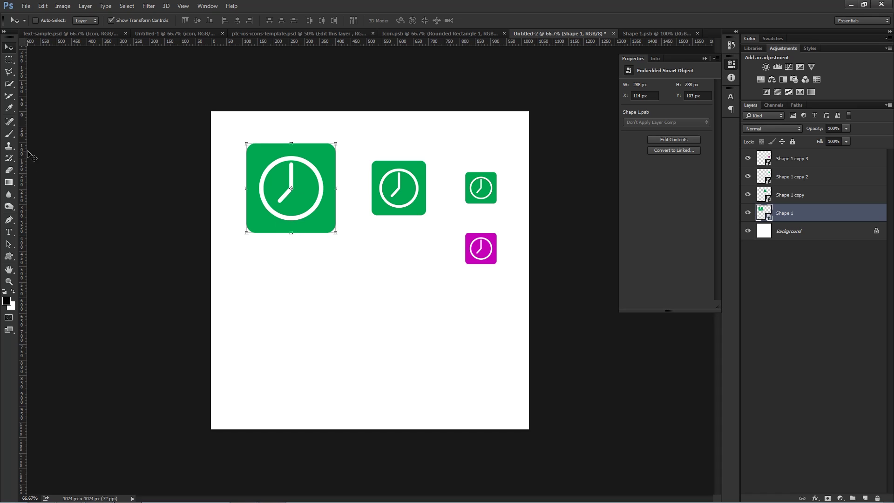
- Draw slices around the large, middle and small green clock icons
left_click(9, 97)
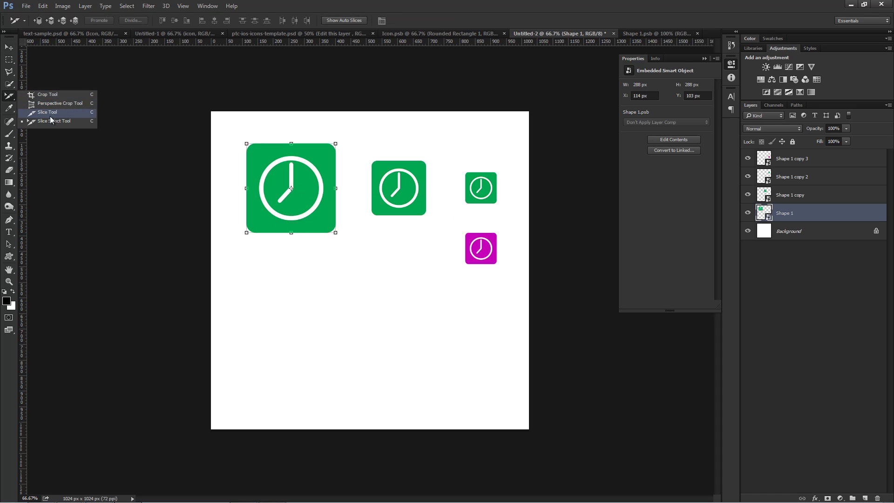
left_click(51, 116)
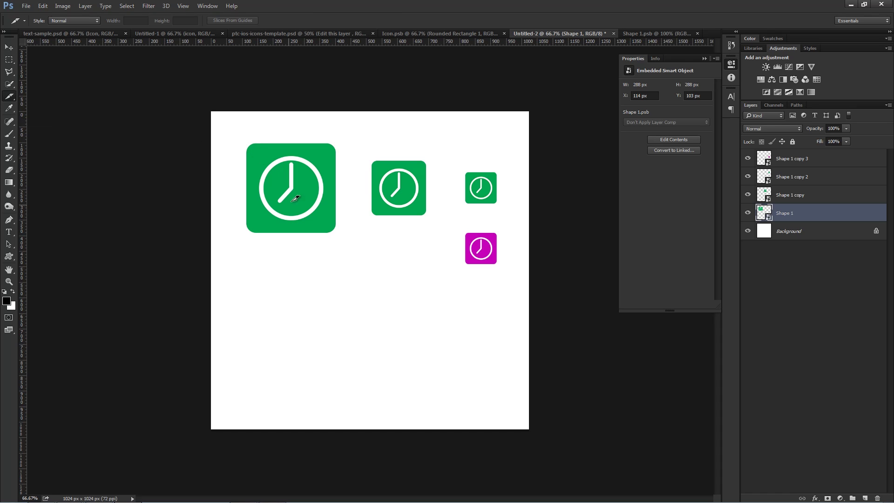
left_click_drag(247, 144, 336, 233)
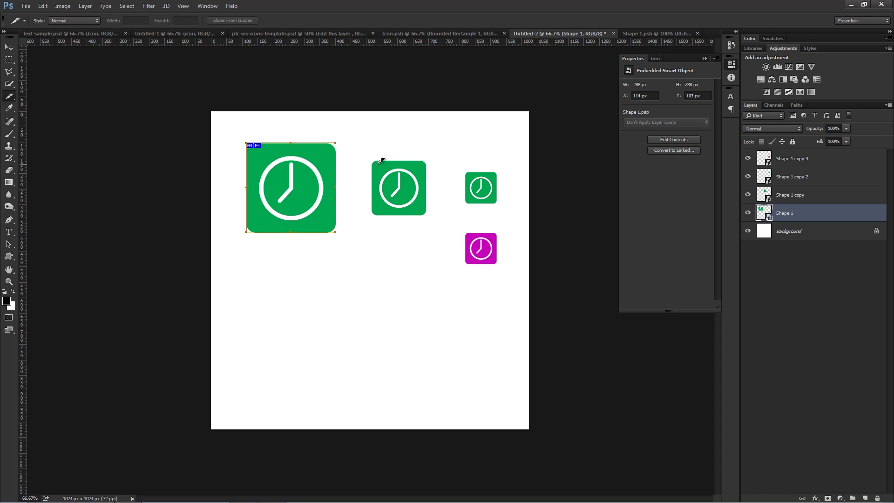
left_click_drag(371, 161, 426, 215)
left_click_drag(465, 171, 497, 203)
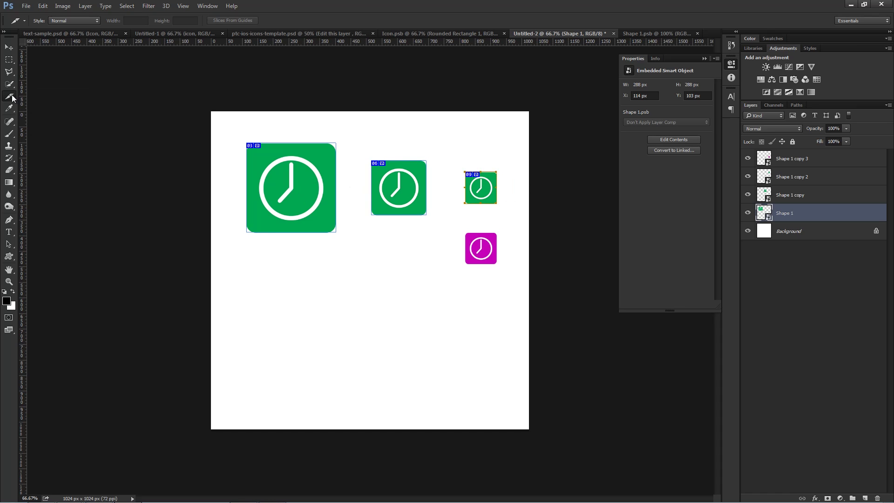
- Inspect the large icon's slice options, then turn on Show Auto Slices
left_click_drag(9, 96, 32, 124)
double_click(267, 182)
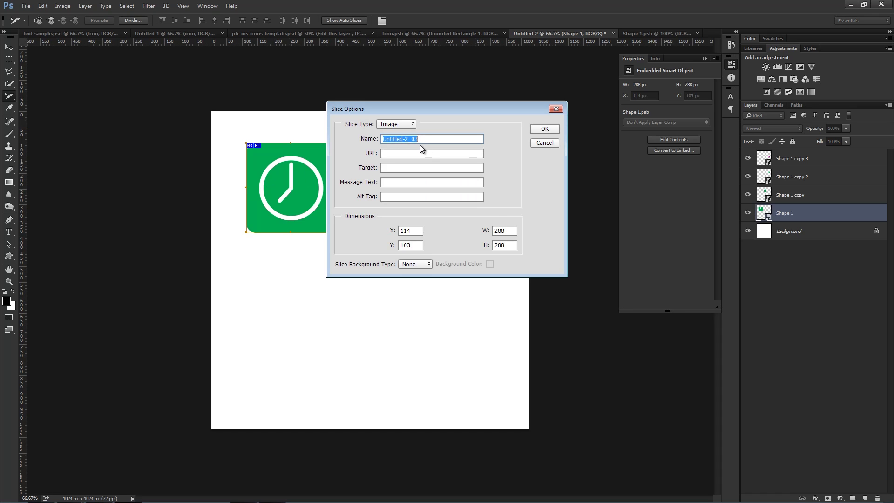
left_click(540, 146)
left_click(348, 21)
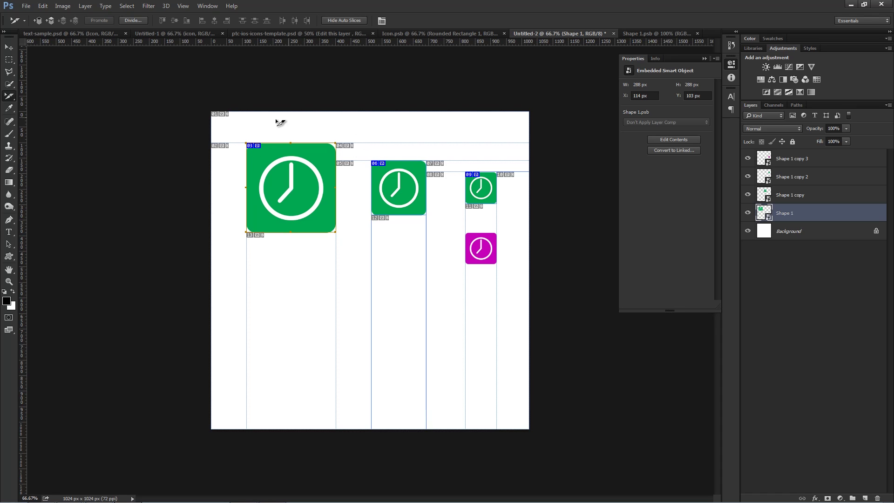
- Set Slice Type to No Image for top slice 01 and left slice 02
left_click(242, 133)
left_click(235, 176)
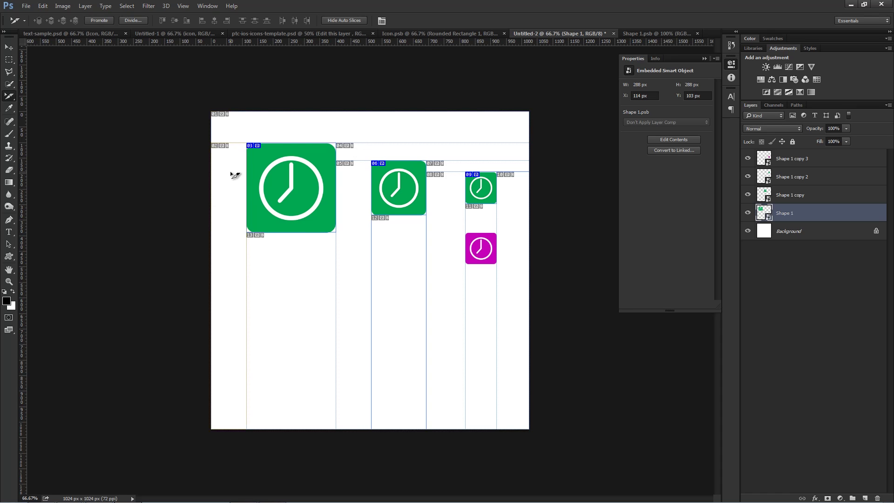
double_click(277, 130)
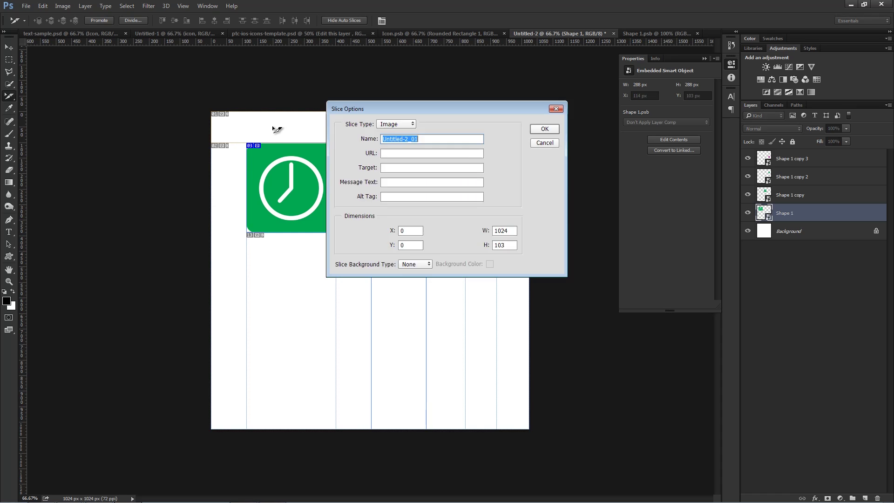
left_click(384, 123)
left_click(394, 132)
left_click(543, 130)
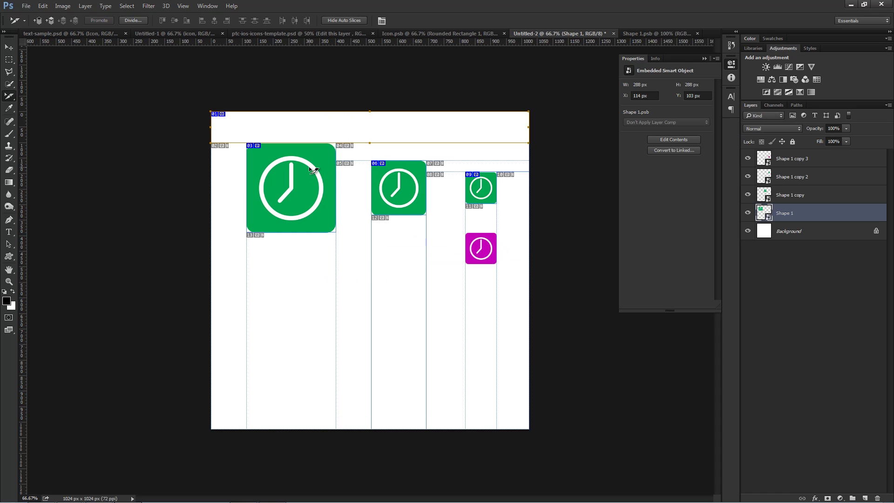
double_click(236, 170)
left_click(395, 123)
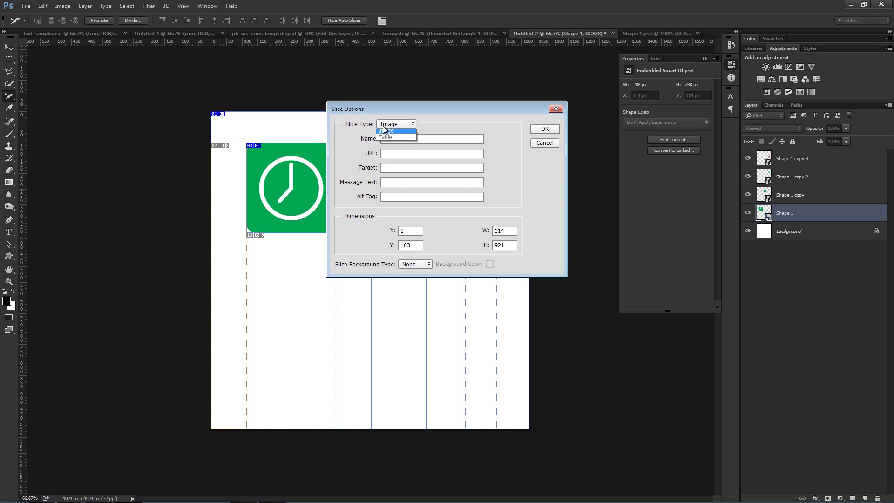
left_click(390, 133)
left_click(543, 129)
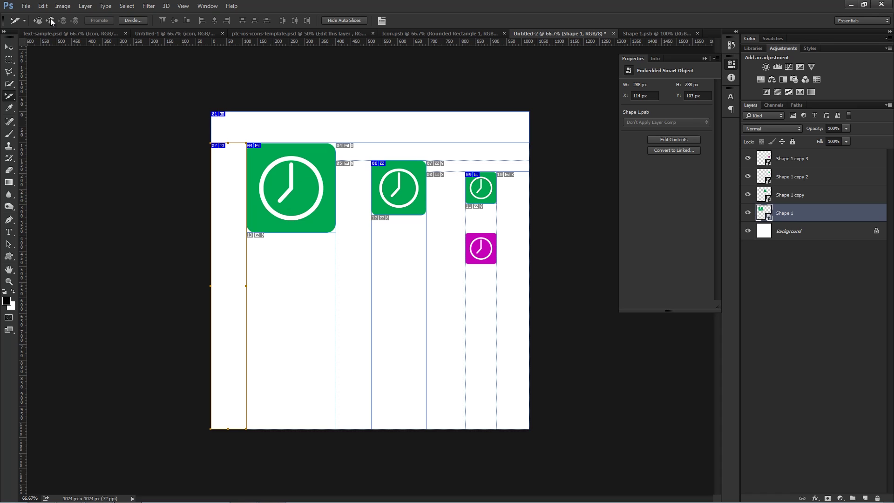
- Enable File > Generate > Image Assets
left_click(26, 5)
mouse_move(80, 150)
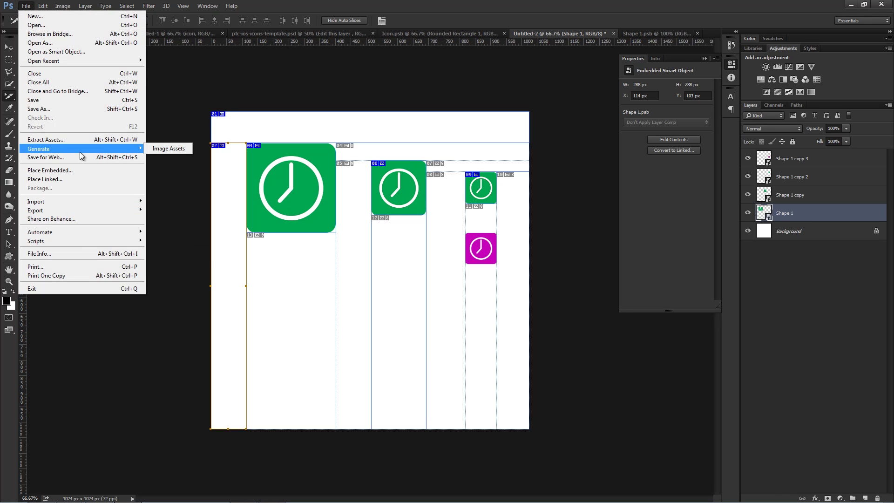
left_click(160, 149)
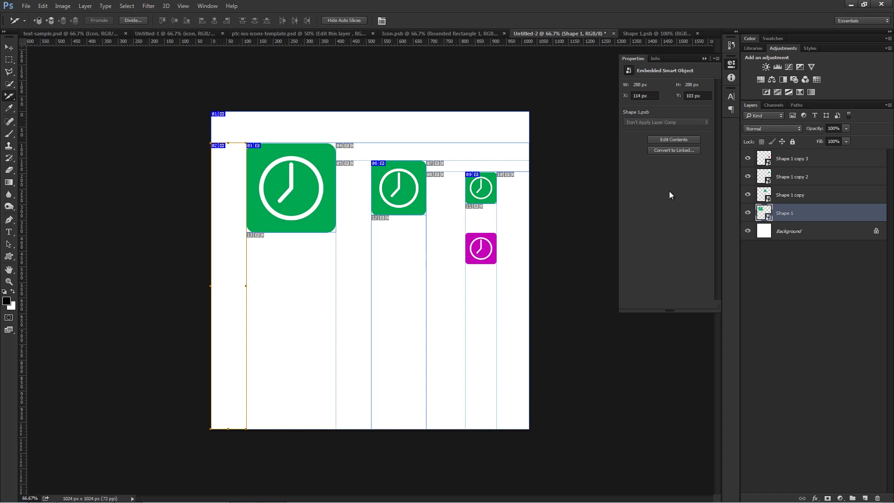
- Rename the Shape 1 layer to asdf
double_click(785, 213)
type("asdf")
key("Return")
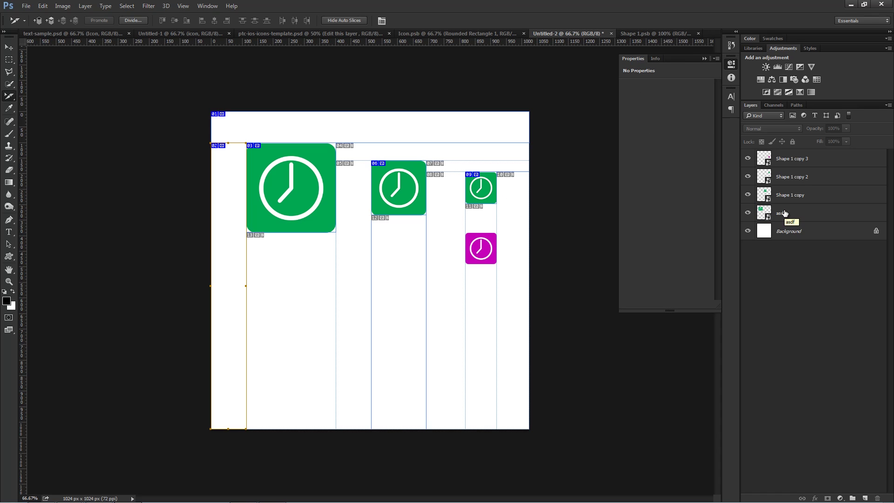
left_click(351, 190)
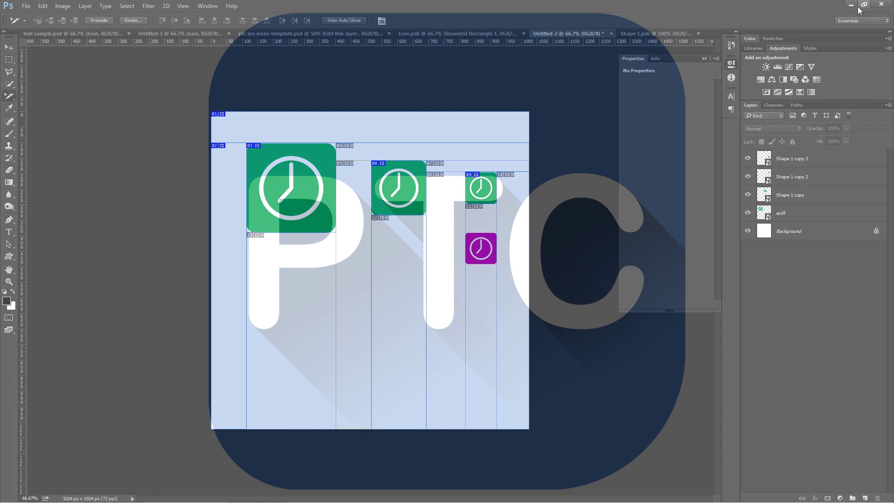